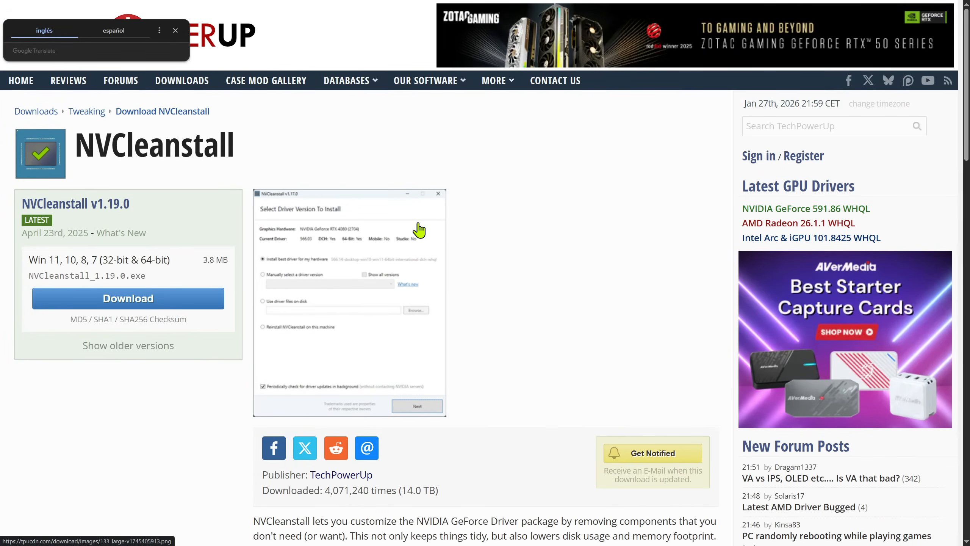
# - Dismiss the translation pop-up on the NVCleanstall download page
pyautogui.click(176, 30)
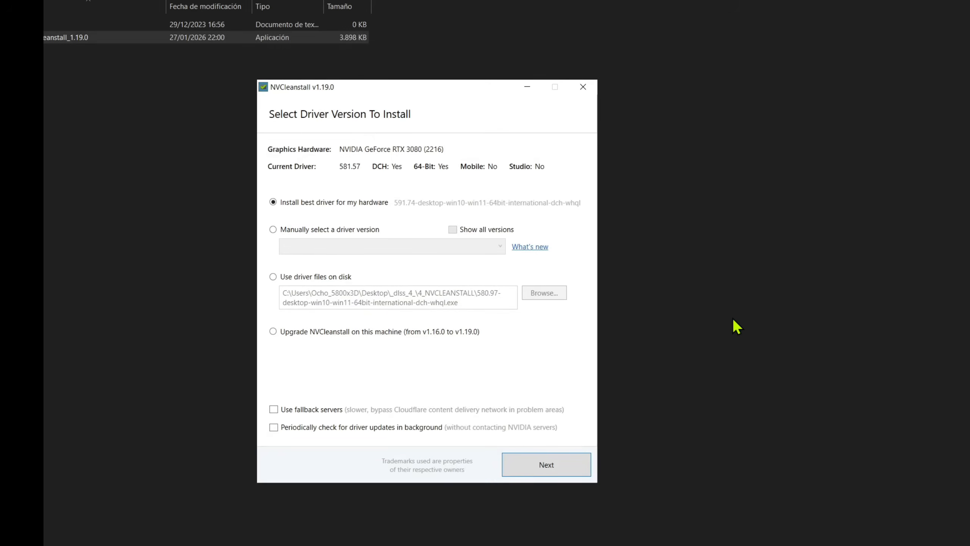
# - In NVCleanstall, list all manually selectable driver versions, and check the title of NVIDIA's GeForce Hotfix 581.94 page
pyautogui.click(326, 231)
pyautogui.click(501, 248)
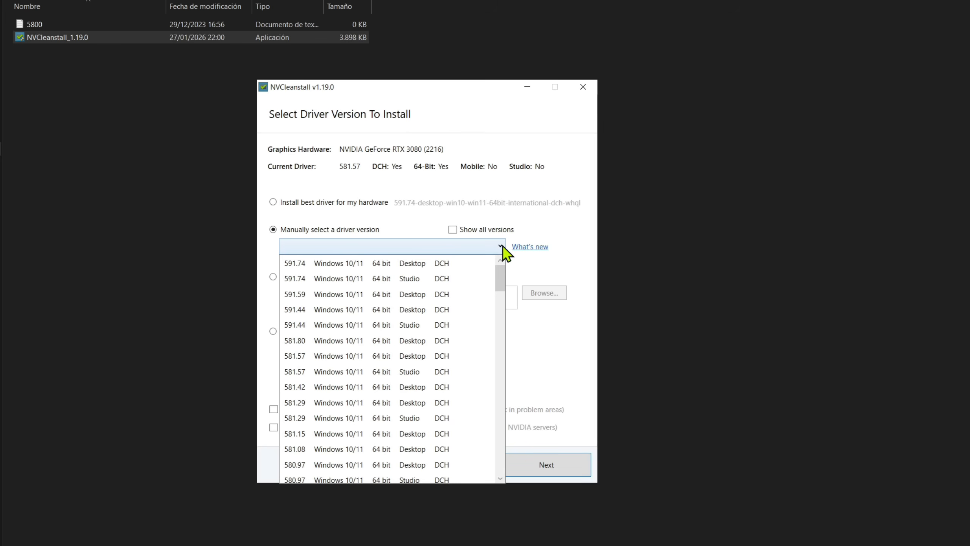
pyautogui.click(310, 231)
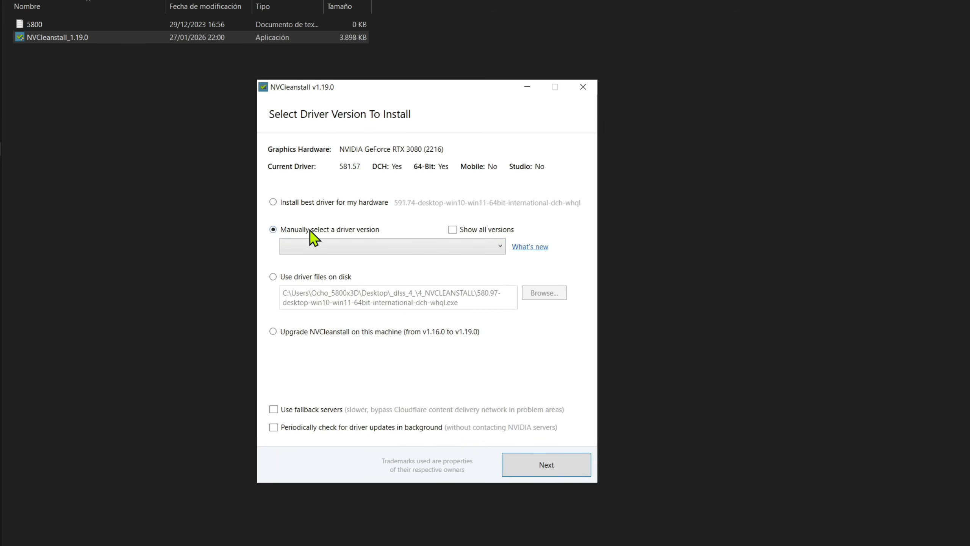
pyautogui.click(486, 230)
pyautogui.click(501, 248)
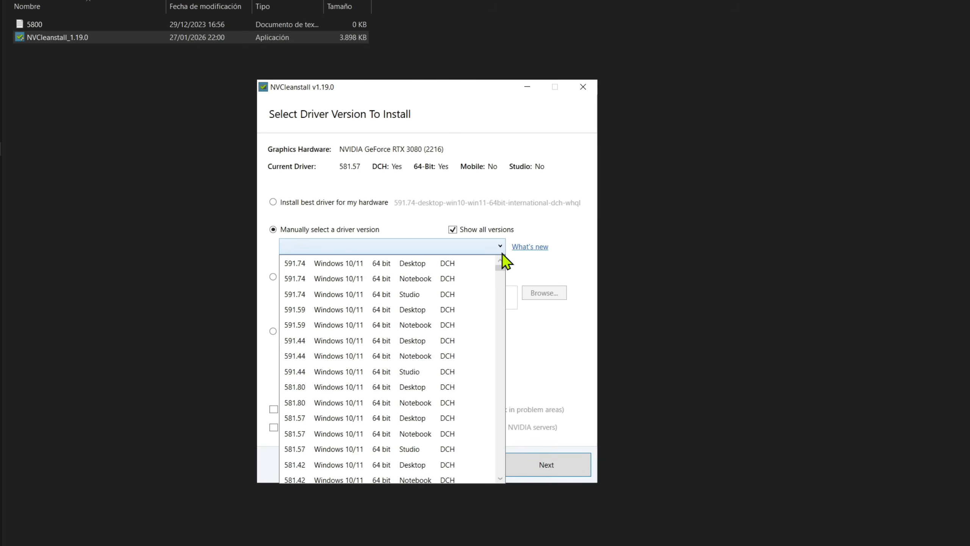
pyautogui.click(453, 236)
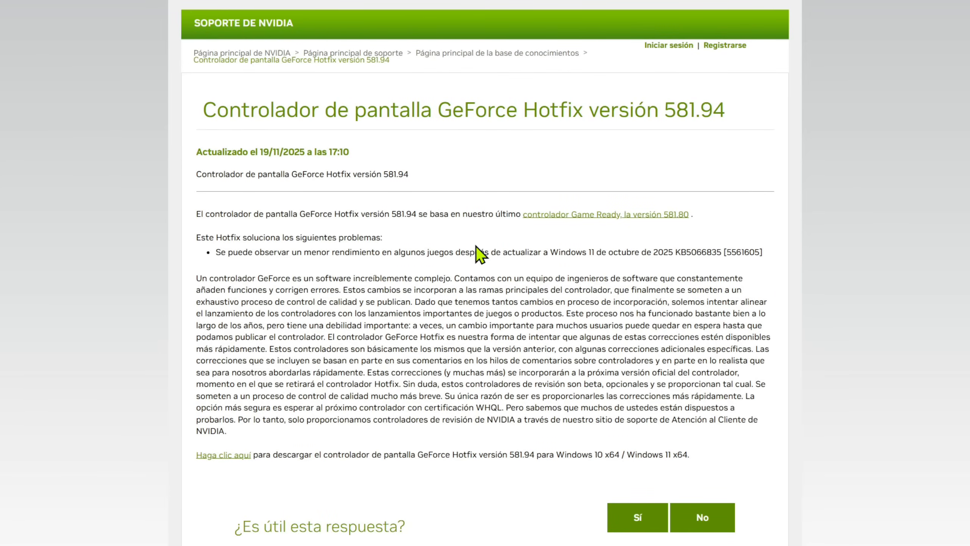
pyautogui.moveTo(522, 111); pyautogui.dragTo(589, 111)
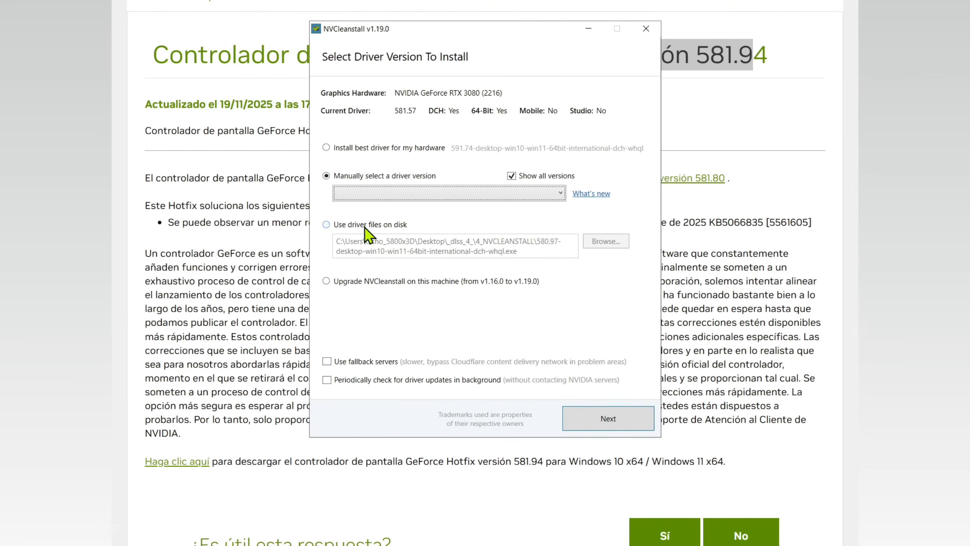
# - Use the driver file 591.86-desktop-win10-win11-64bit-international-dch-whql from disk in NVCleanstall and continue to the component selection
pyautogui.click(365, 226)
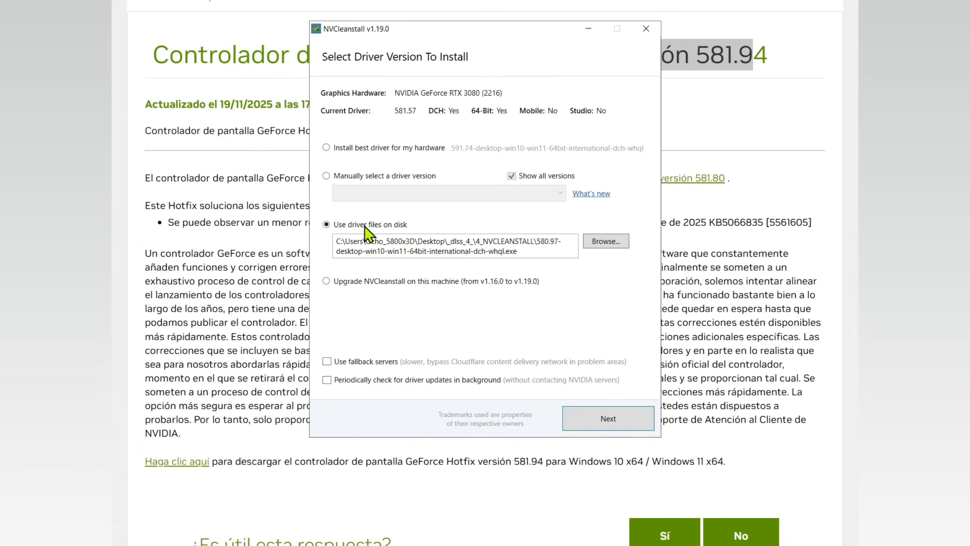
pyautogui.click(607, 242)
pyautogui.click(504, 137)
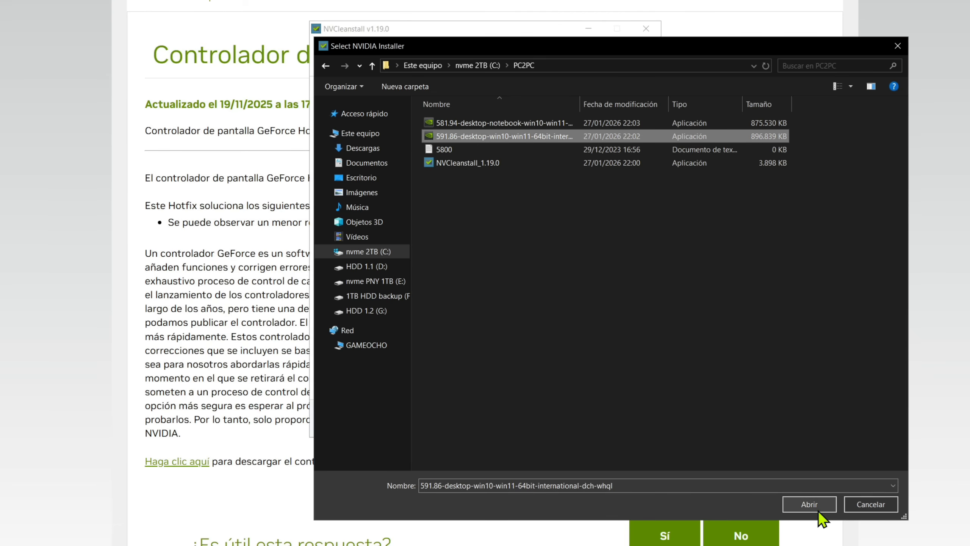
pyautogui.click(810, 505)
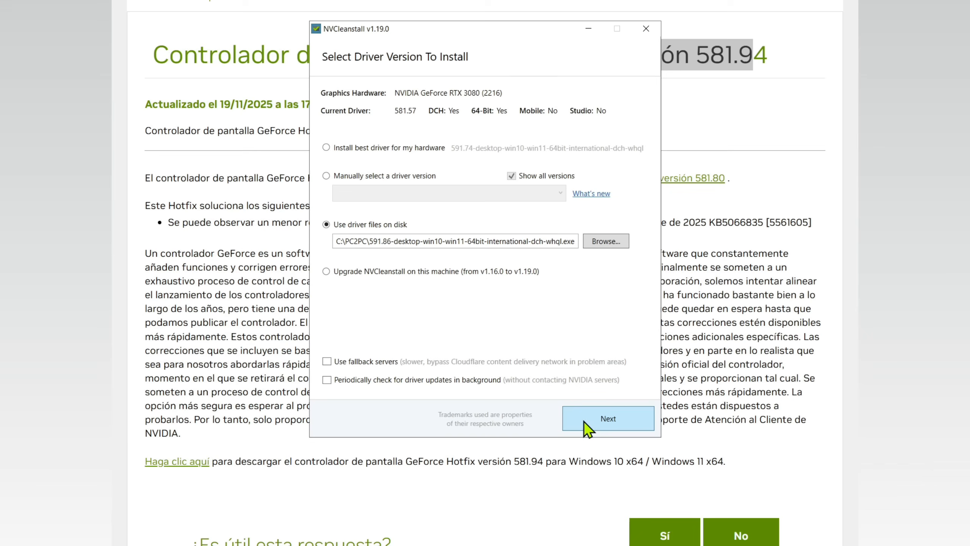
pyautogui.click(599, 419)
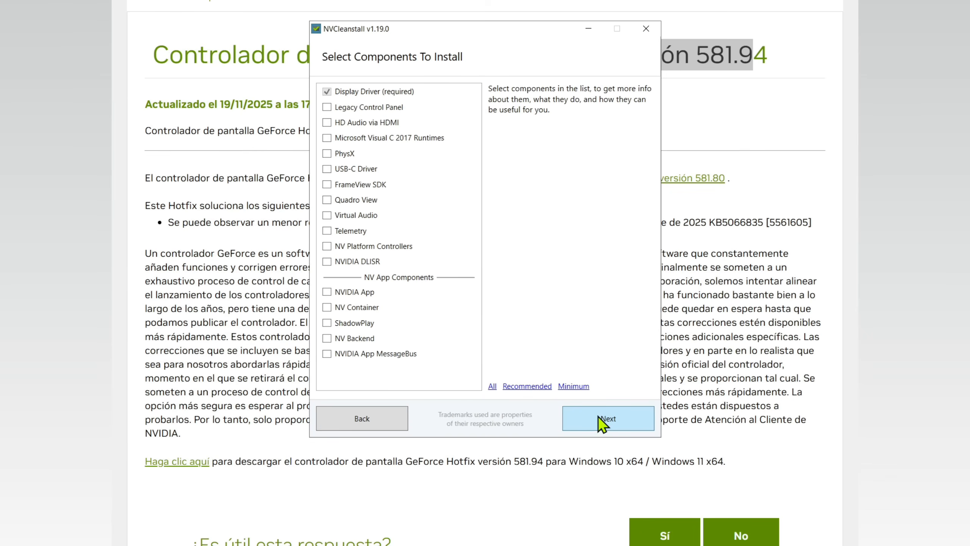
# - Include Legacy Control Panel, HD Audio via HDMI and FrameView SDK in the installation and continue to the installation tweaks
pyautogui.click(373, 122)
pyautogui.click(328, 108)
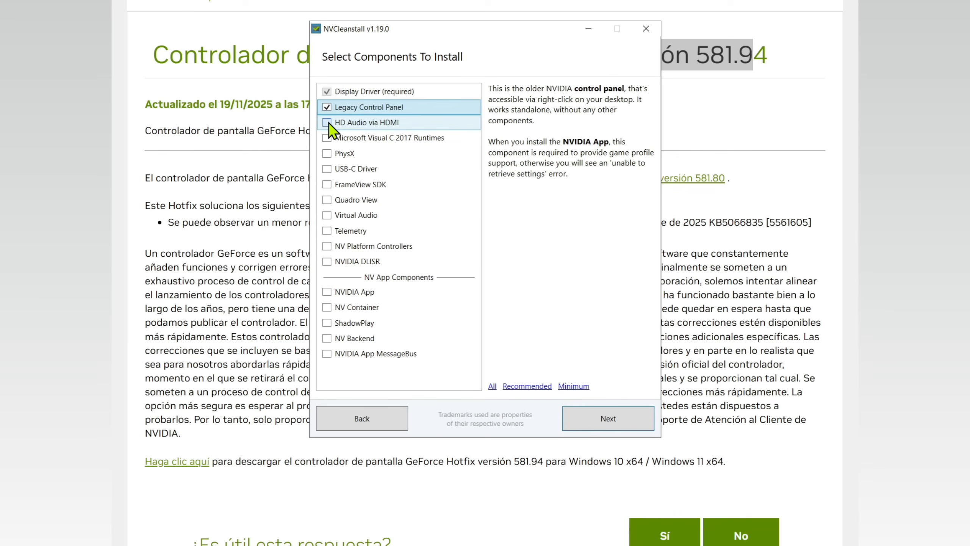
pyautogui.click(329, 123)
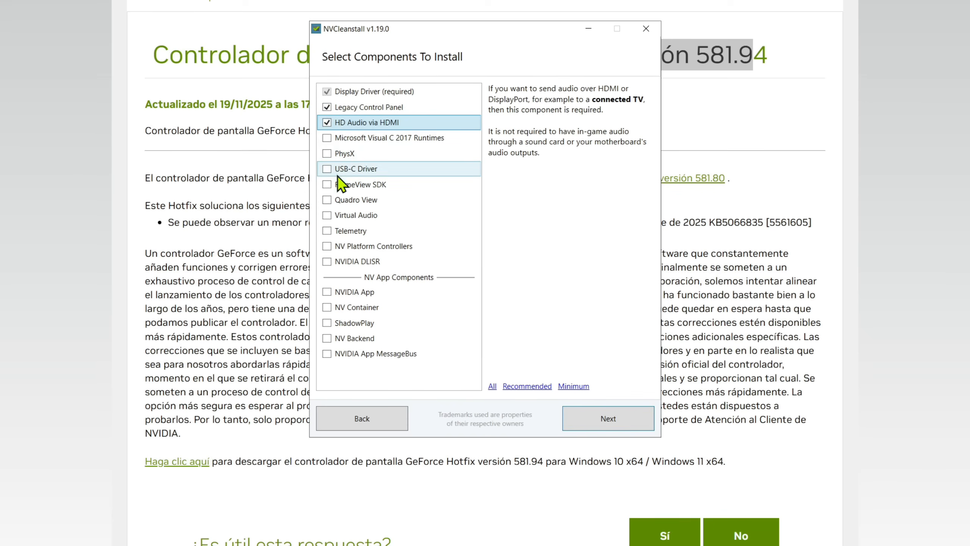
pyautogui.click(327, 185)
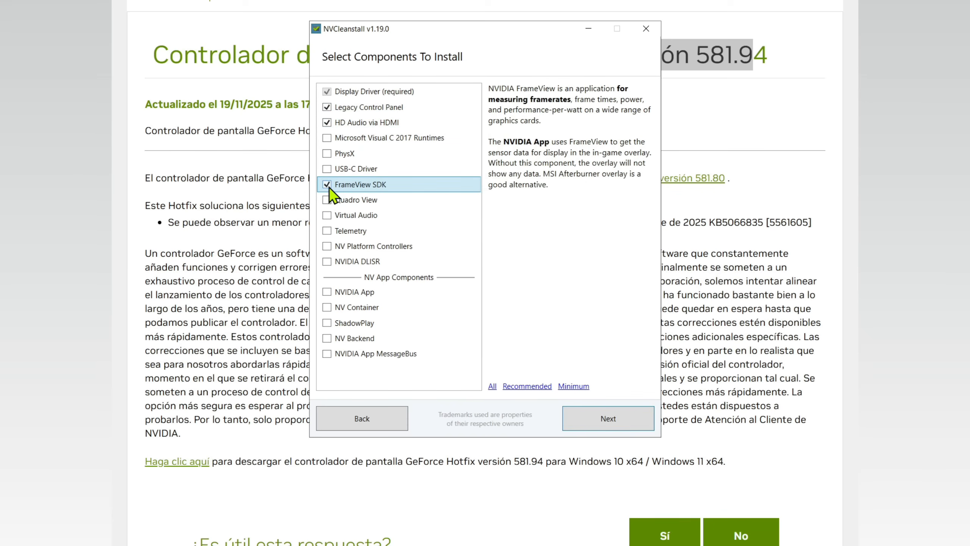
pyautogui.click(325, 246)
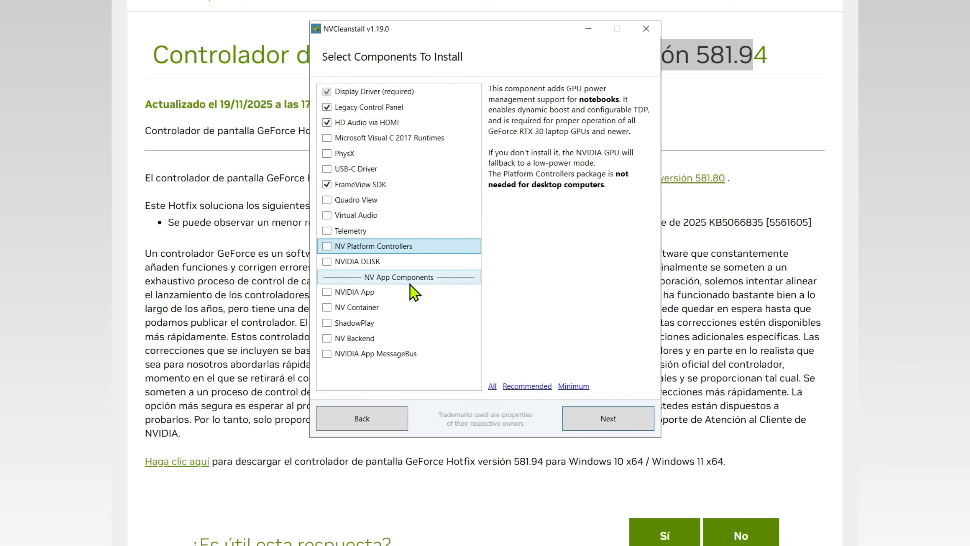
pyautogui.click(611, 419)
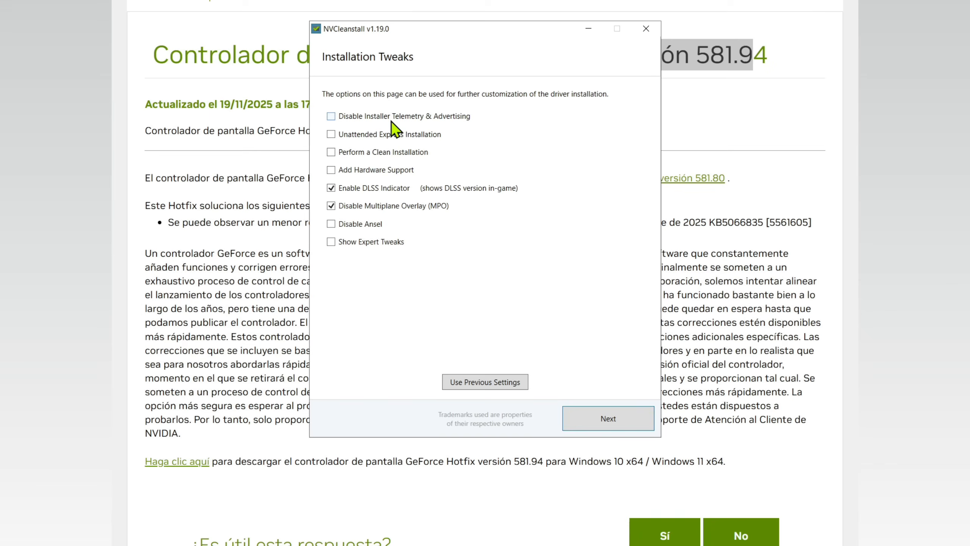
# - Enable Disable Installer Telemetry & Advertising and Unattended Express Installation, plus the expert tweak Disable Driver Telemetry
pyautogui.click(328, 117)
pyautogui.click(332, 135)
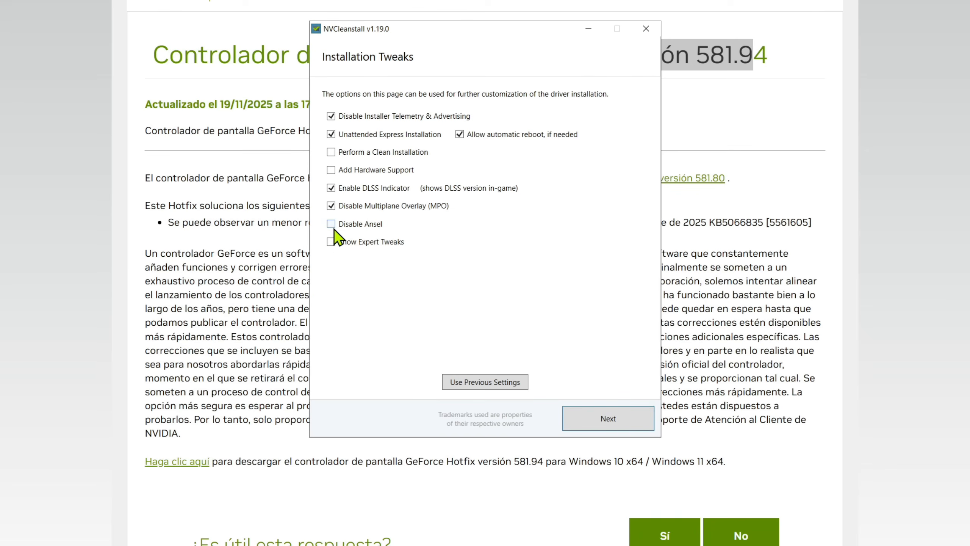
pyautogui.click(330, 242)
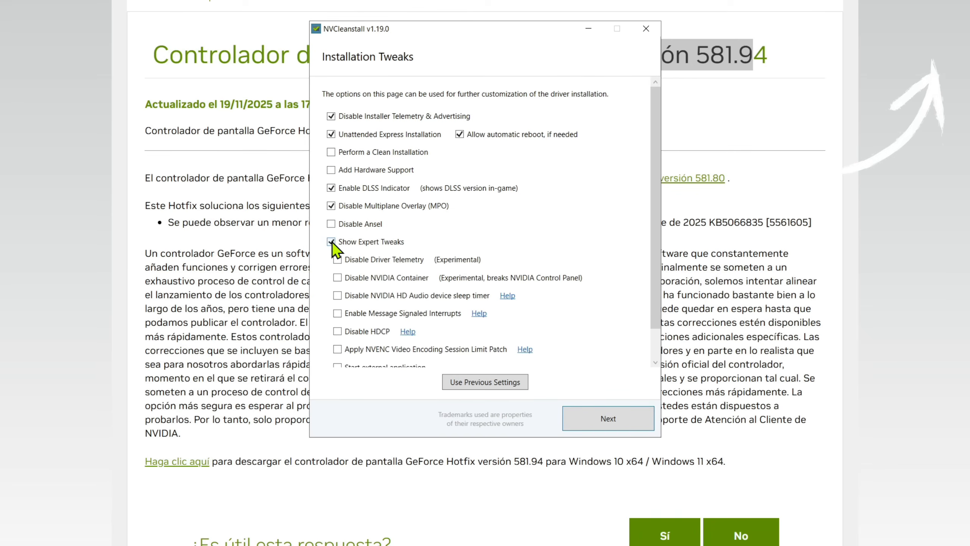
pyautogui.click(375, 260)
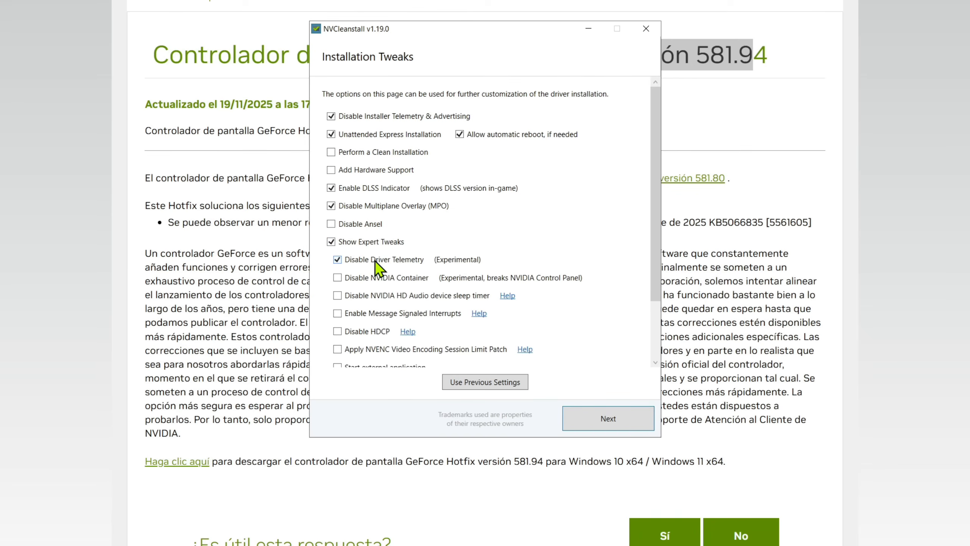
# - Enable the expert tweaks Enable Message Signaled Interrupts and Disable HDCP
pyautogui.click(384, 312)
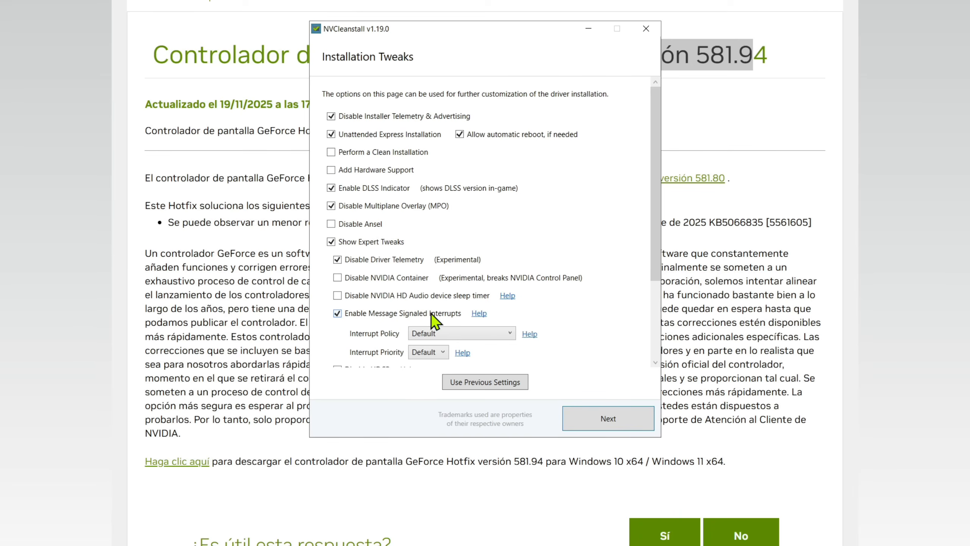
pyautogui.scroll(-1, 436, 311)
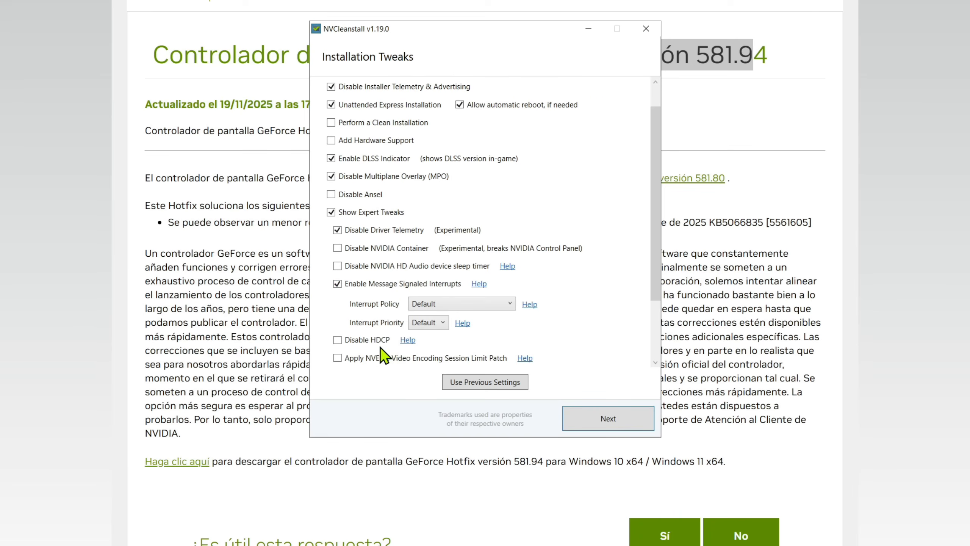
pyautogui.click(371, 339)
# - Use the Easy-Anti-Cheat compatible method for rebuilding the digital signature and automatically accept the "driver unsigned" warning
pyautogui.moveTo(656, 250); pyautogui.dragTo(655, 323)
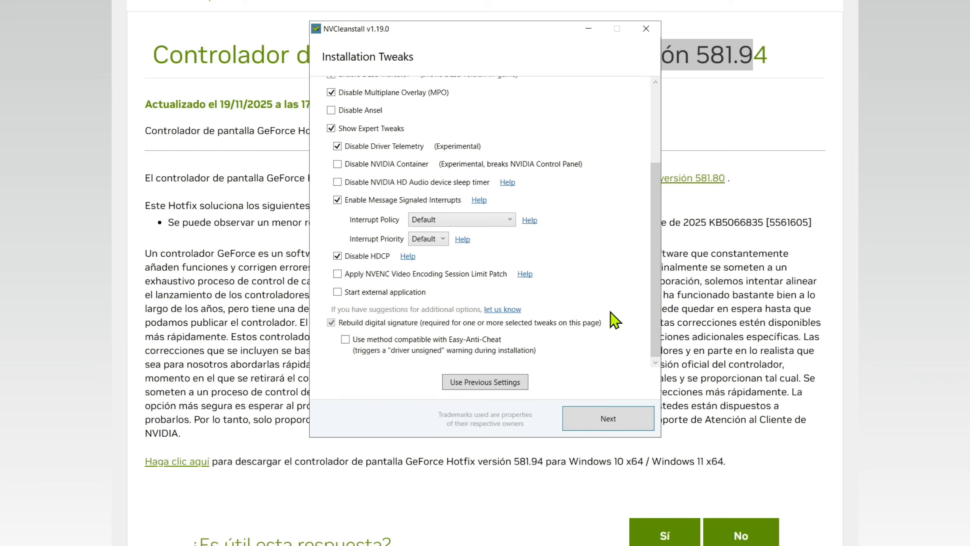
pyautogui.click(362, 340)
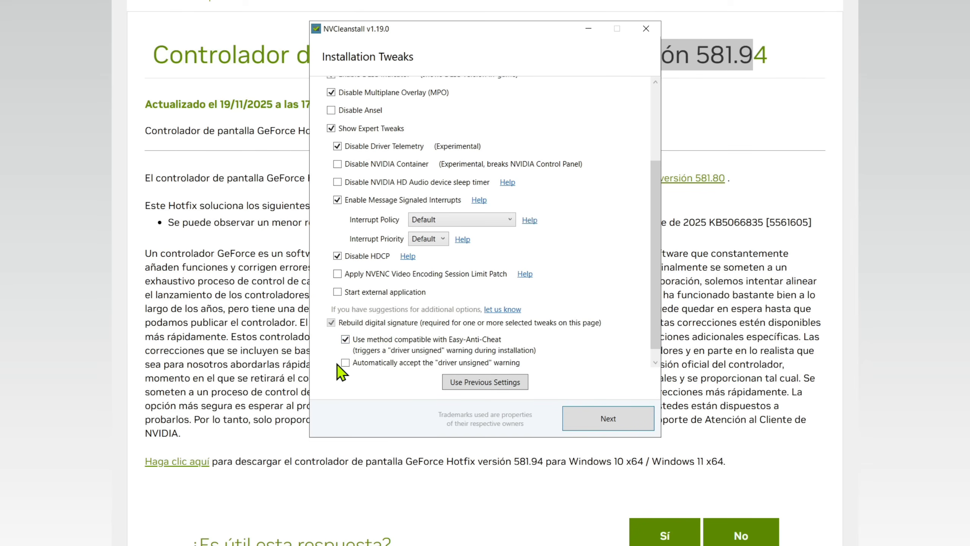
pyautogui.click(347, 364)
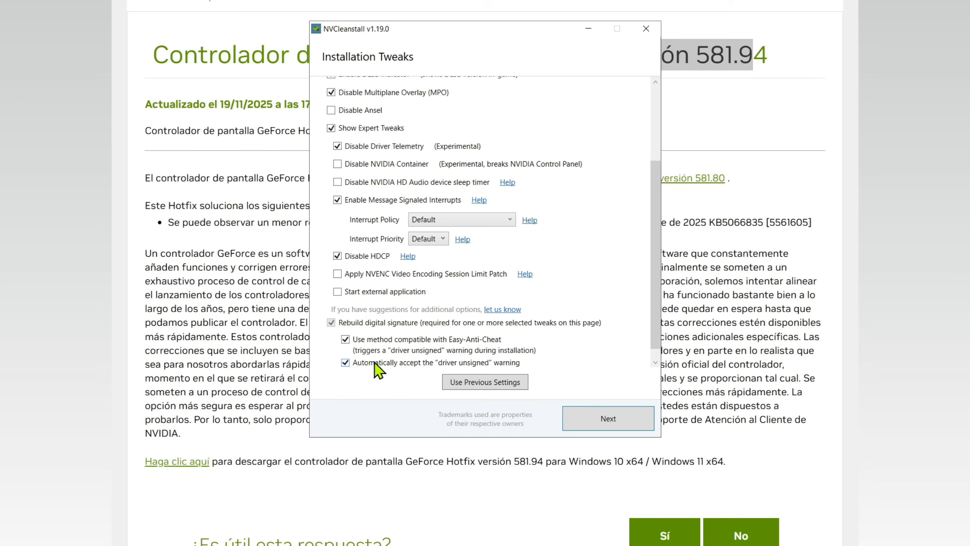
# - Build the customized driver as a single installer package and save it in the PC2PC folder
pyautogui.click(608, 419)
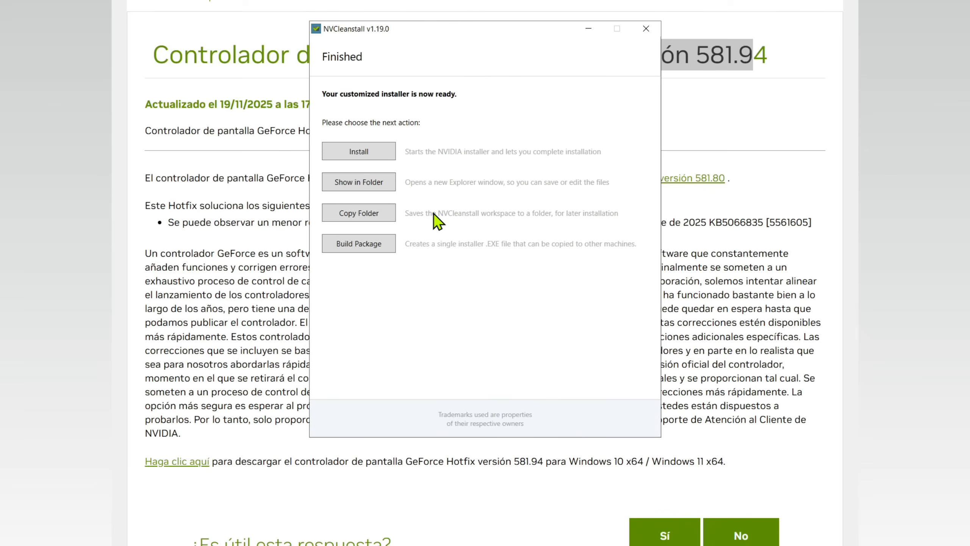
pyautogui.click(377, 244)
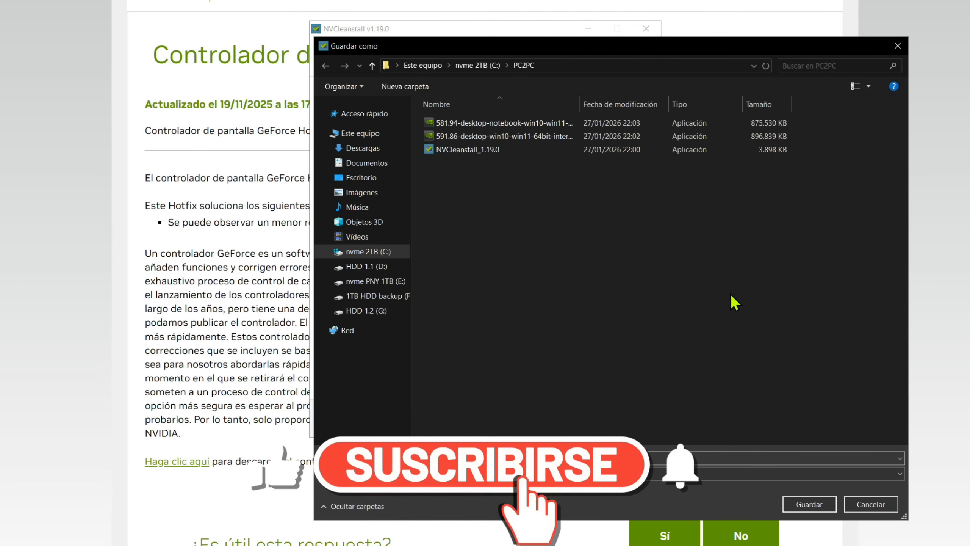
pyautogui.click(812, 508)
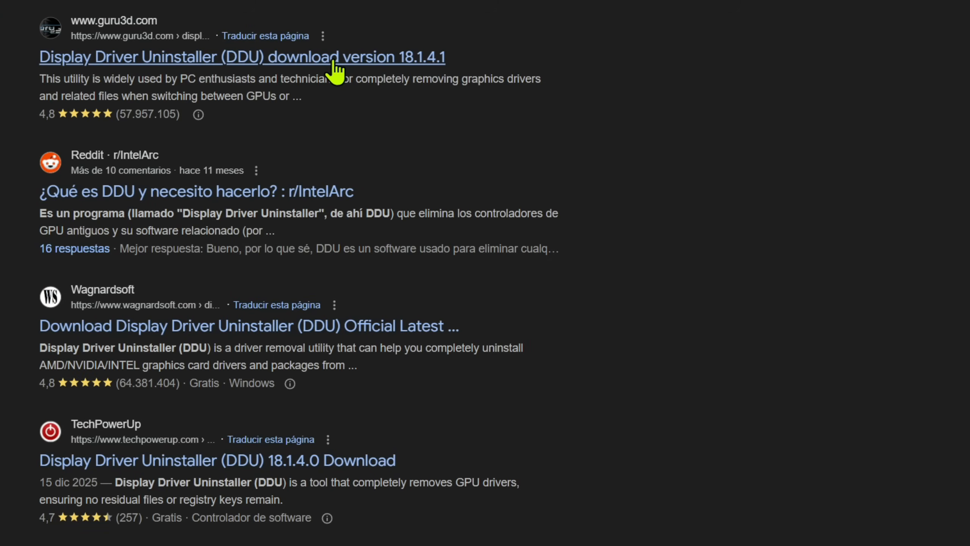
# - Download Display Driver Uninstaller 18.1.4.1 from the EU mirror on Guru3D
pyautogui.click(334, 63)
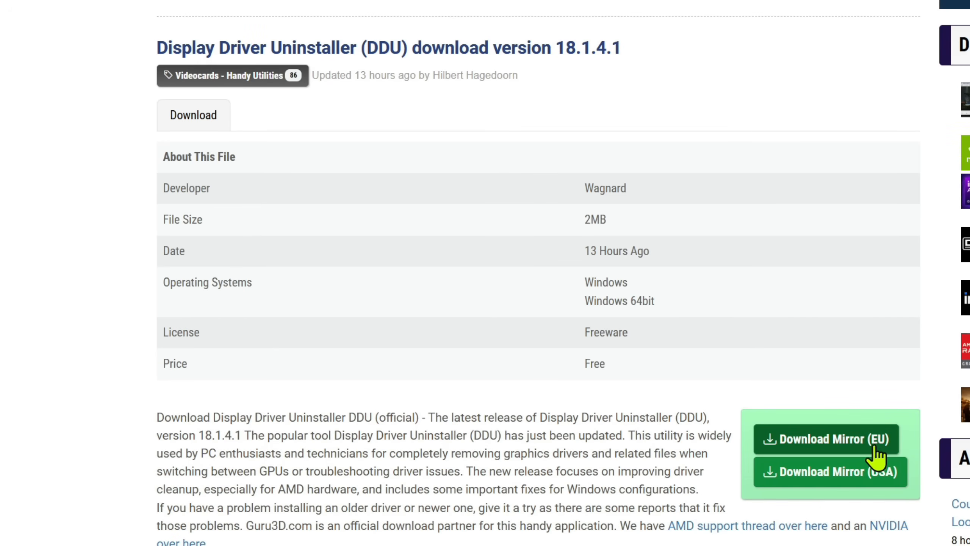
pyautogui.click(876, 453)
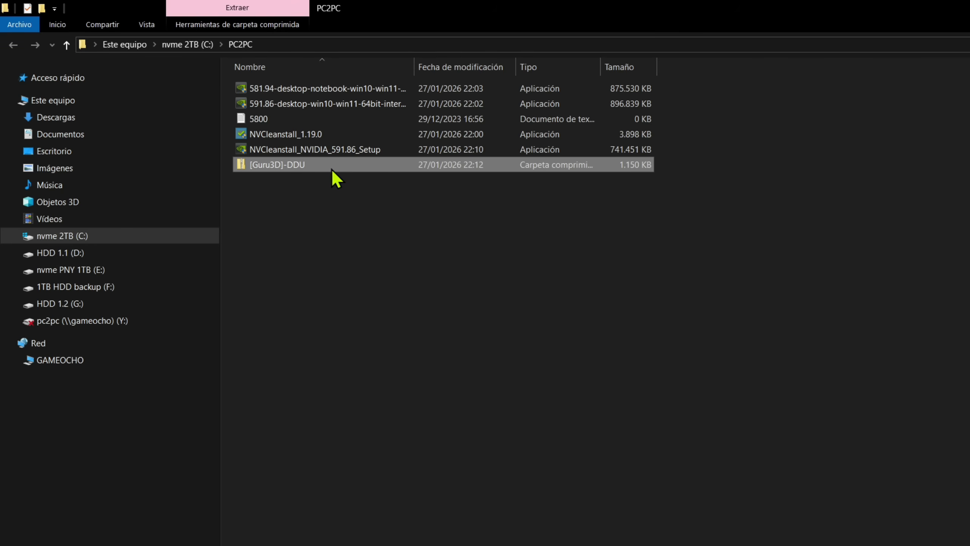
# - Extract the [Guru3D]-DDU archive into its own folder with 7-Zip and run the DDU v18.1.4.1 application from it
pyautogui.rightClick(337, 162)
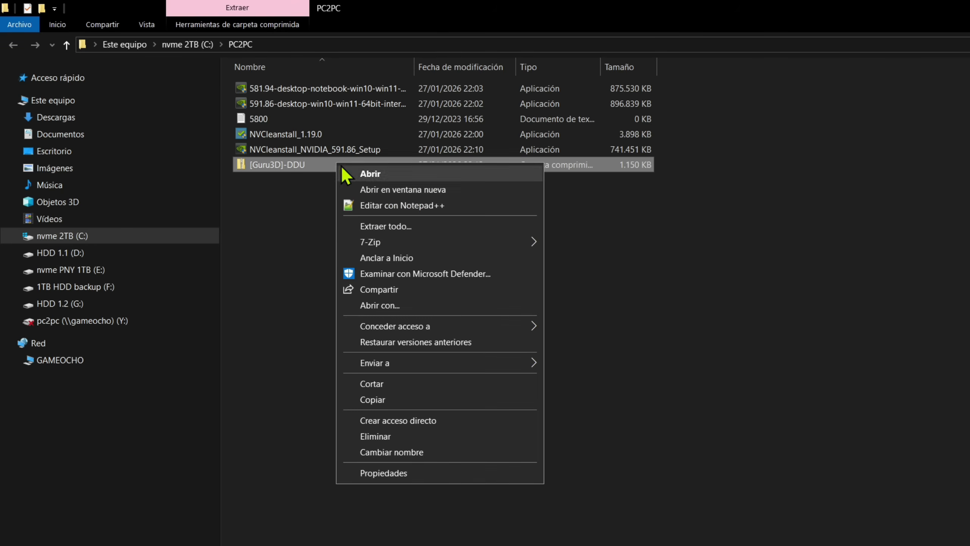
pyautogui.moveTo(477, 244)
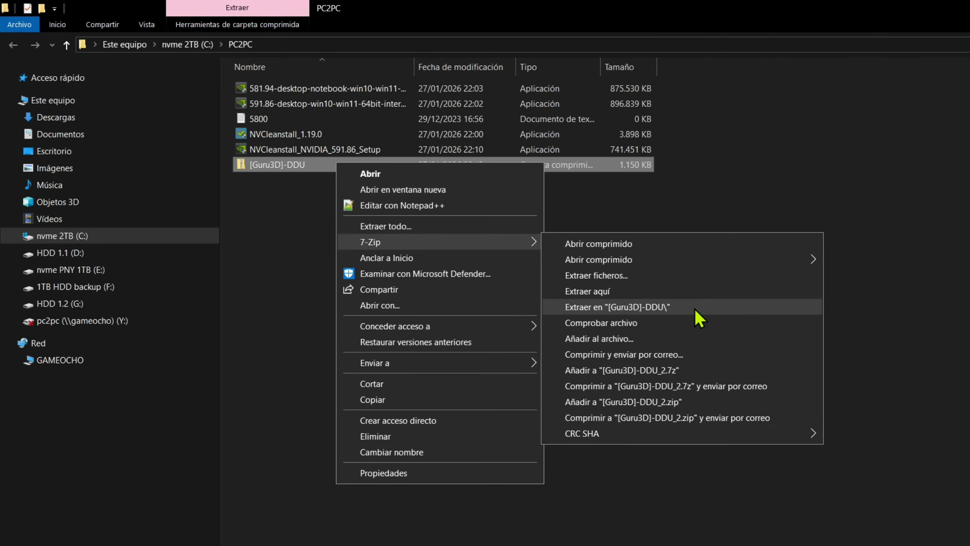
pyautogui.click(630, 307)
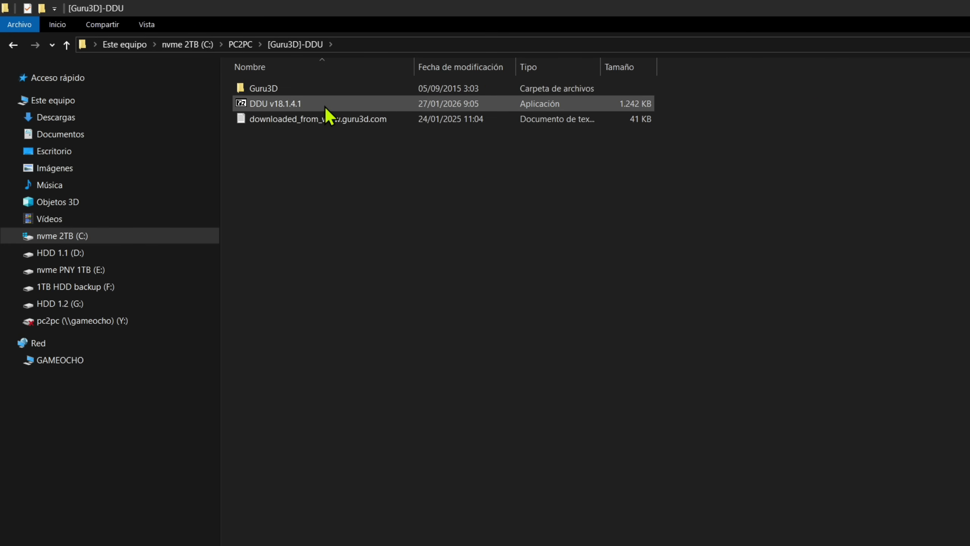
pyautogui.doubleClick(325, 105)
# - Search Windows for msconfig and open System Configuration
pyautogui.write('msci')
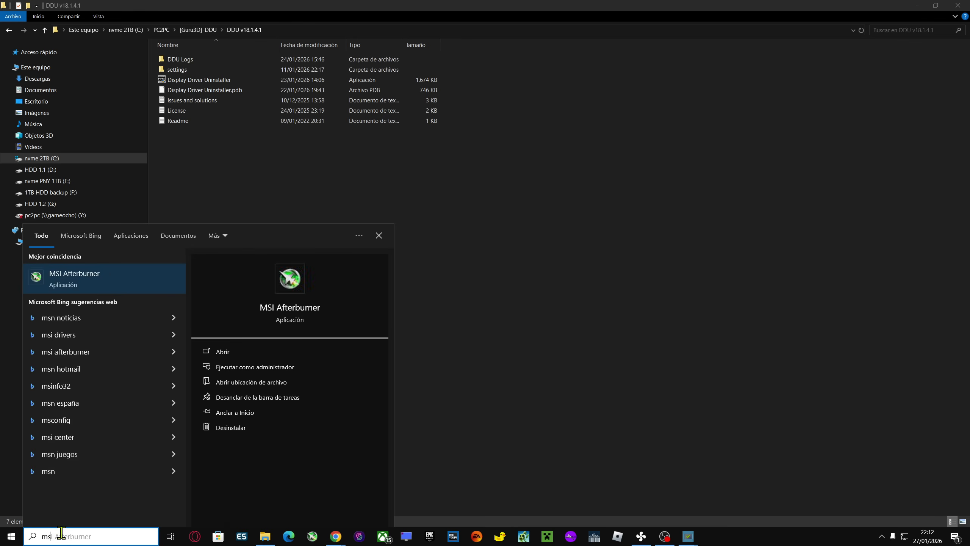
pyautogui.press('BackSpace')
pyautogui.write('onfig')
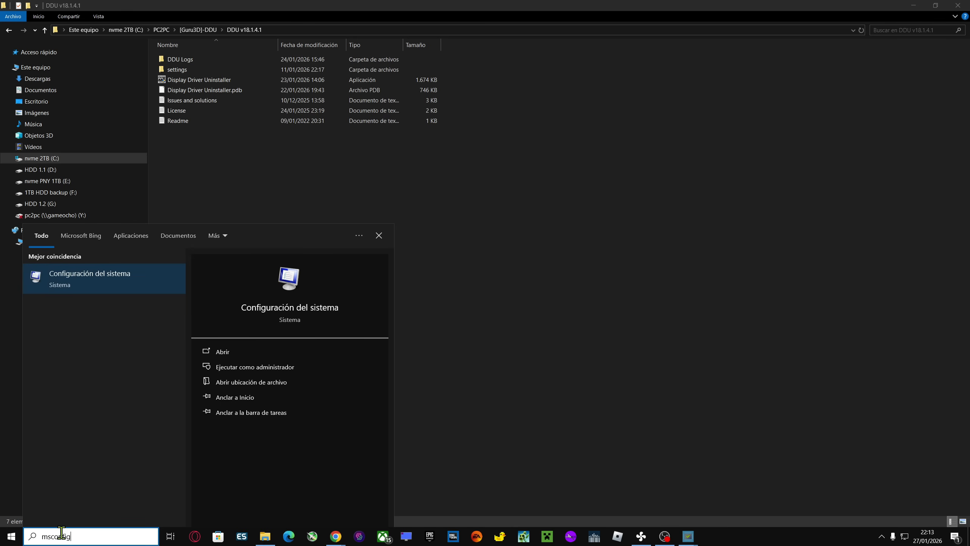
pyautogui.press('Return')
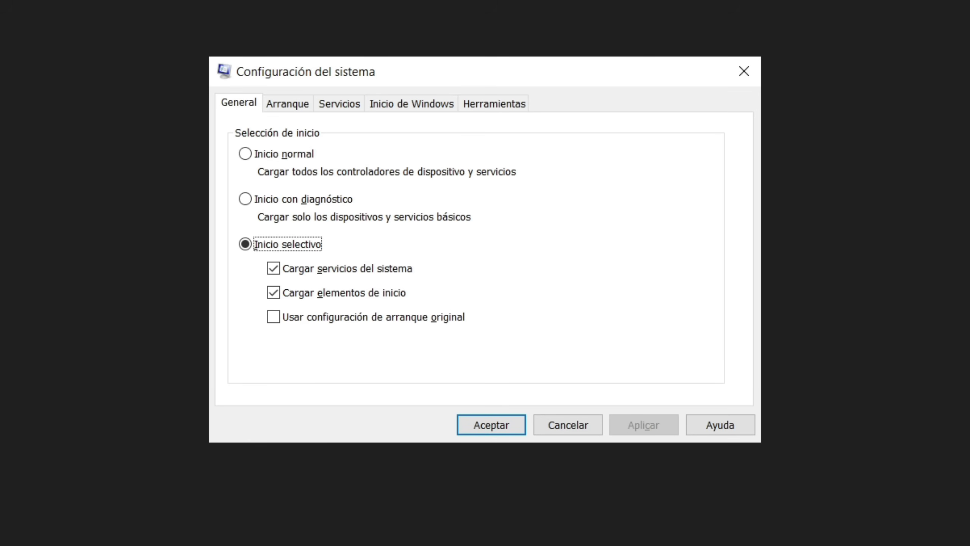
# - Enable safe boot in the System Configuration boot options and apply the change
pyautogui.click(288, 104)
pyautogui.click(302, 295)
pyautogui.click(649, 424)
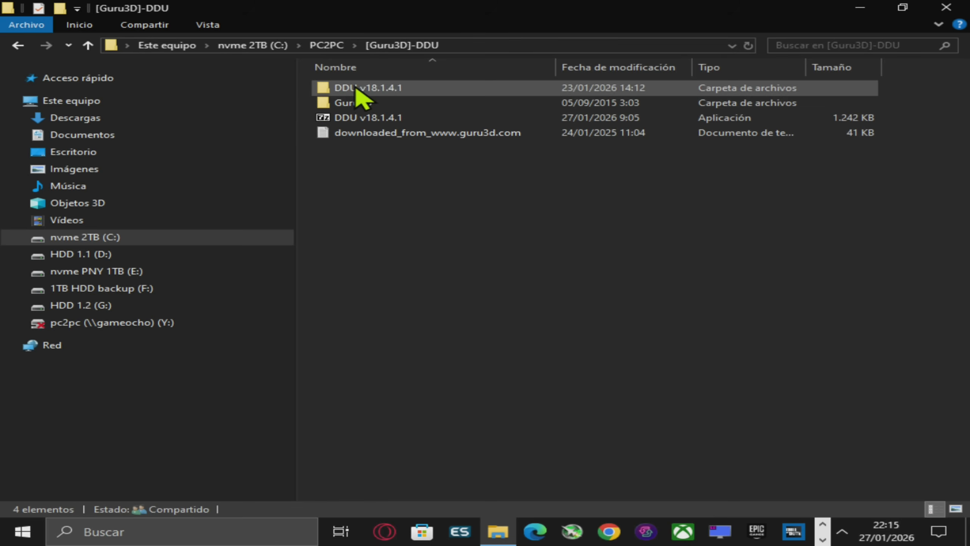
# - Run Display Driver Uninstaller from the DDU v18.1.4.1 folder and accept its first-launch notice
pyautogui.doubleClick(357, 92)
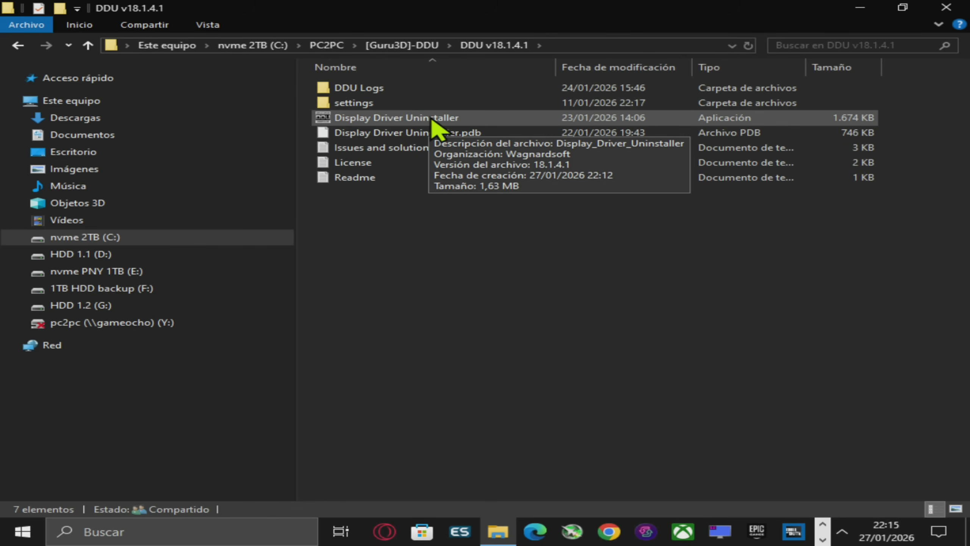
pyautogui.click(431, 117)
pyautogui.doubleClick(430, 118)
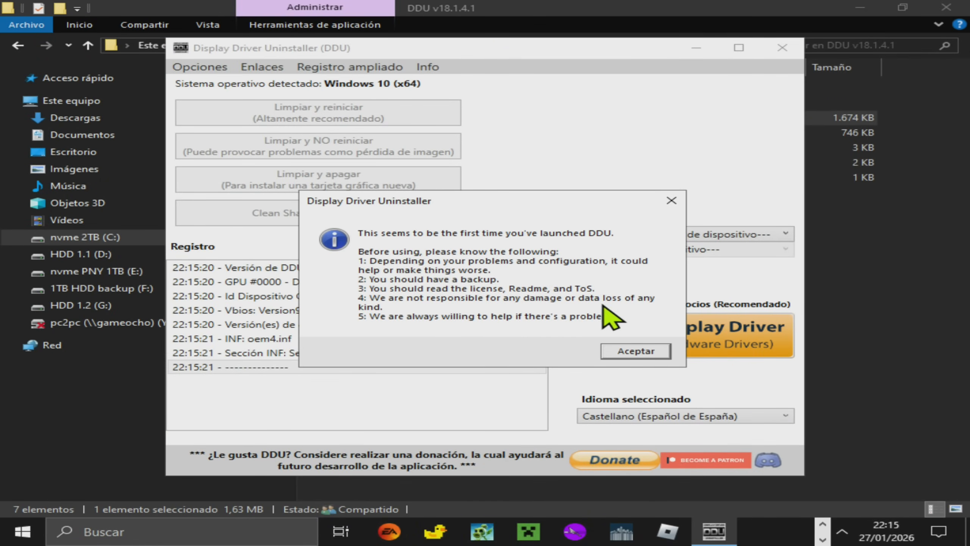
pyautogui.click(641, 351)
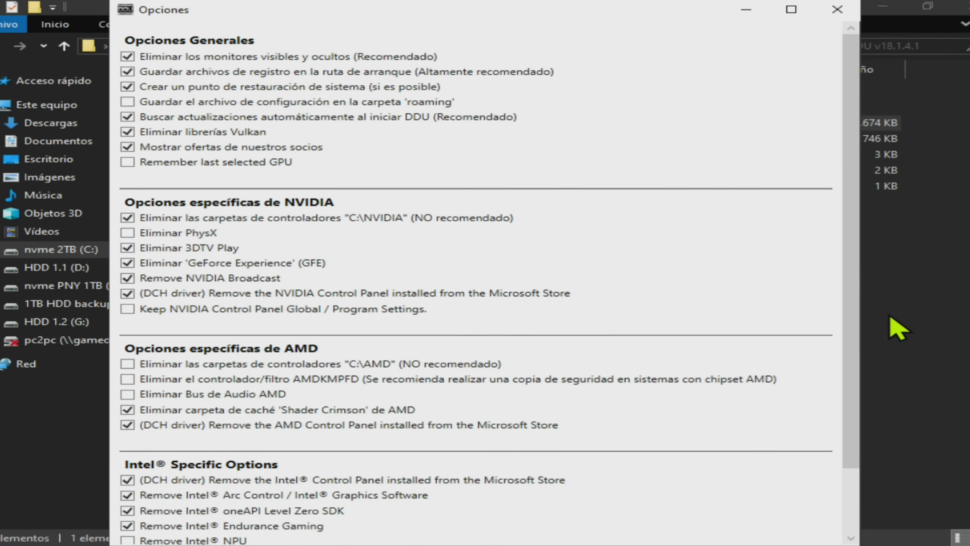
# - Review the general, NVIDIA, AMD, Intel and advanced cleaning options of DDU and close them
pyautogui.scroll(-3, 858, 328)
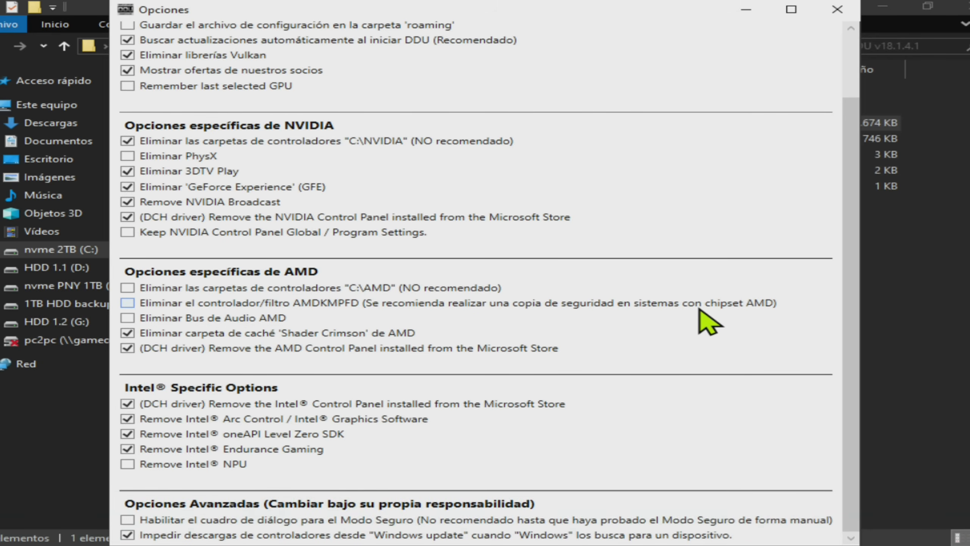
pyautogui.click(132, 237)
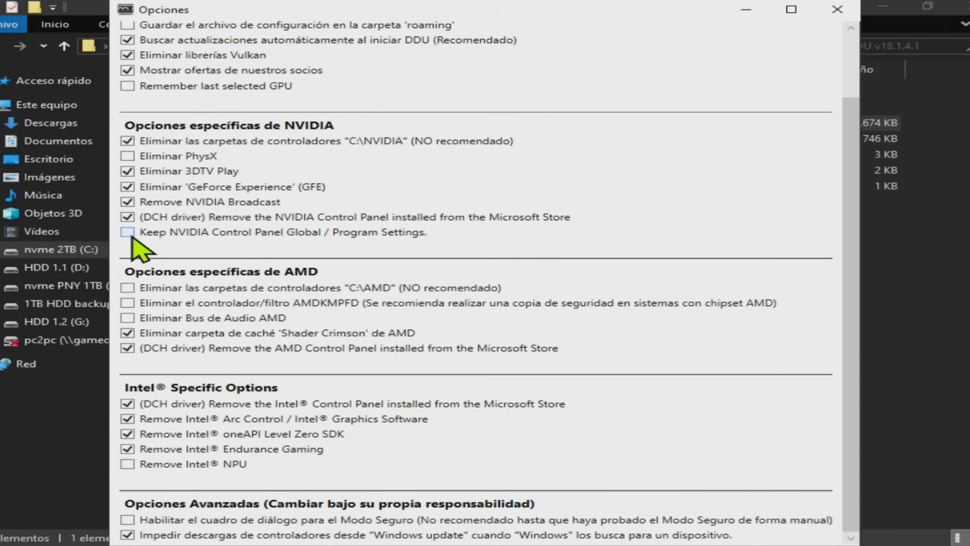
pyautogui.click(837, 9)
# - Clean the NVIDIA GPU driver with DDU without restarting, and close the application once cleaning is done
pyautogui.click(693, 246)
pyautogui.click(668, 294)
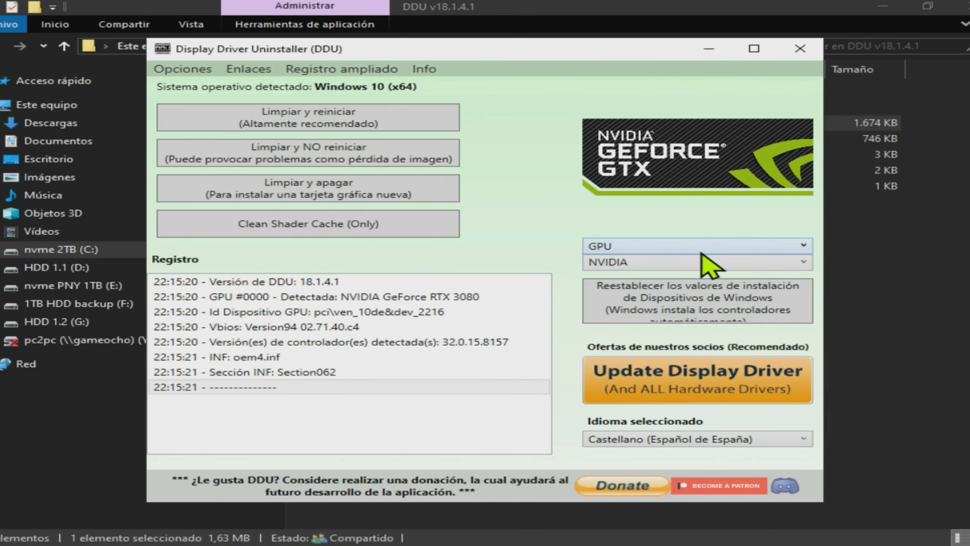
pyautogui.click(393, 164)
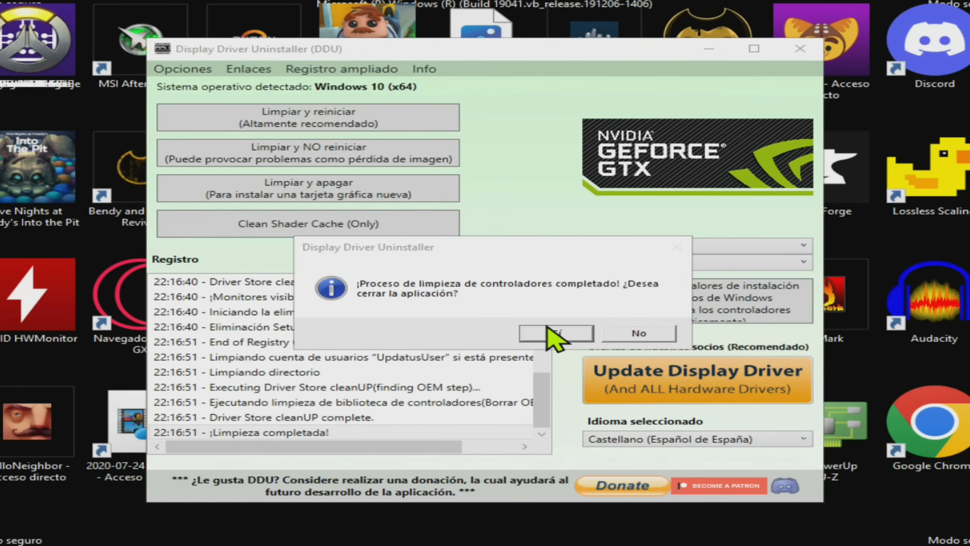
pyautogui.click(575, 332)
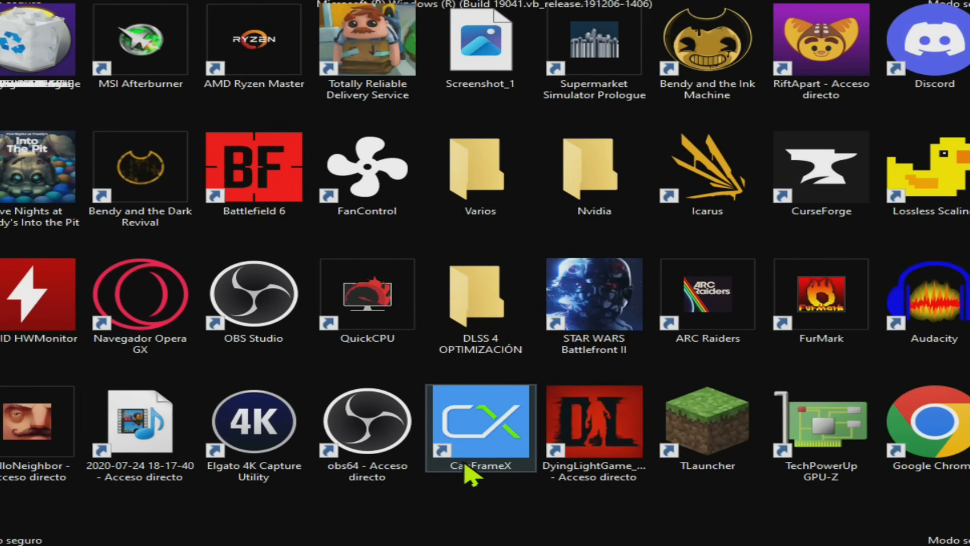
# - Open System Configuration through a Windows search and disable safe boot in the boot options, applying the change
pyautogui.click(253, 536)
pyautogui.write('msco')
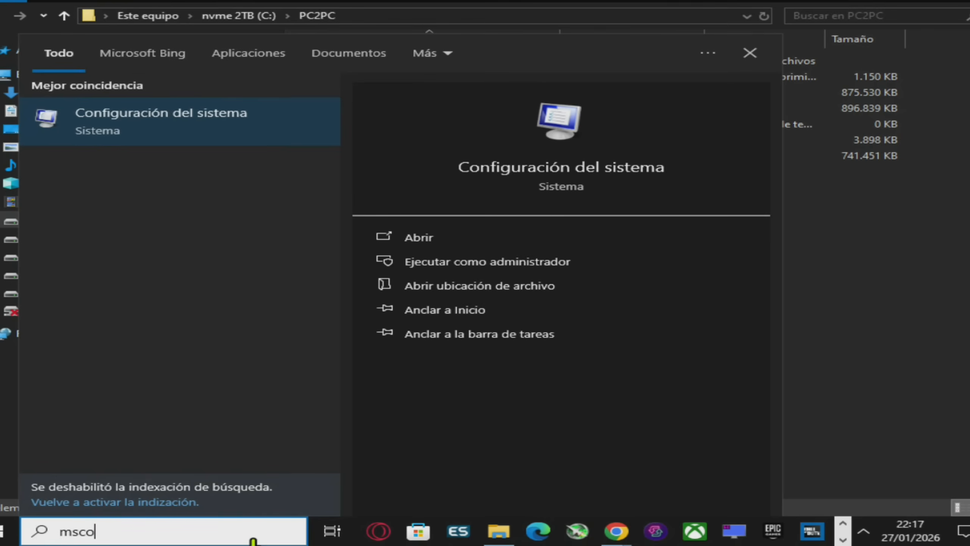
pyautogui.press('Return')
pyautogui.click(276, 128)
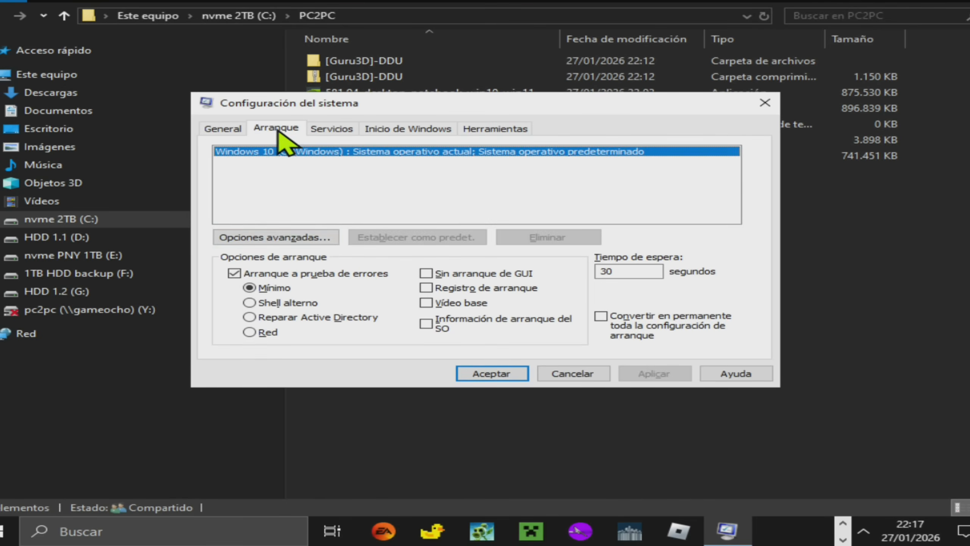
pyautogui.click(287, 273)
pyautogui.click(642, 372)
pyautogui.click(494, 374)
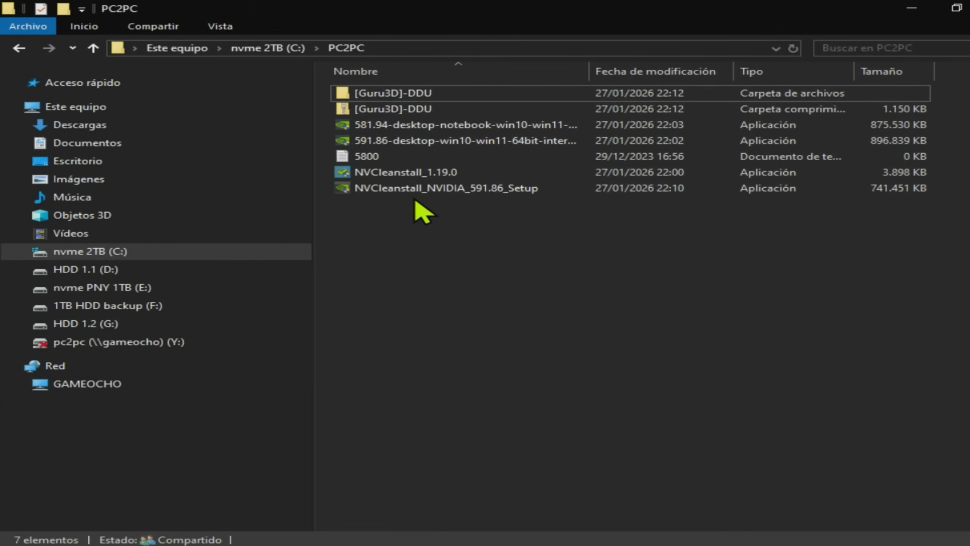
# - Run NVCleanstall_NVIDIA_591.86_Setup from the PC2PC folder and agree to install the NVIDIA 591.86 graphics drivers
pyautogui.click(396, 191)
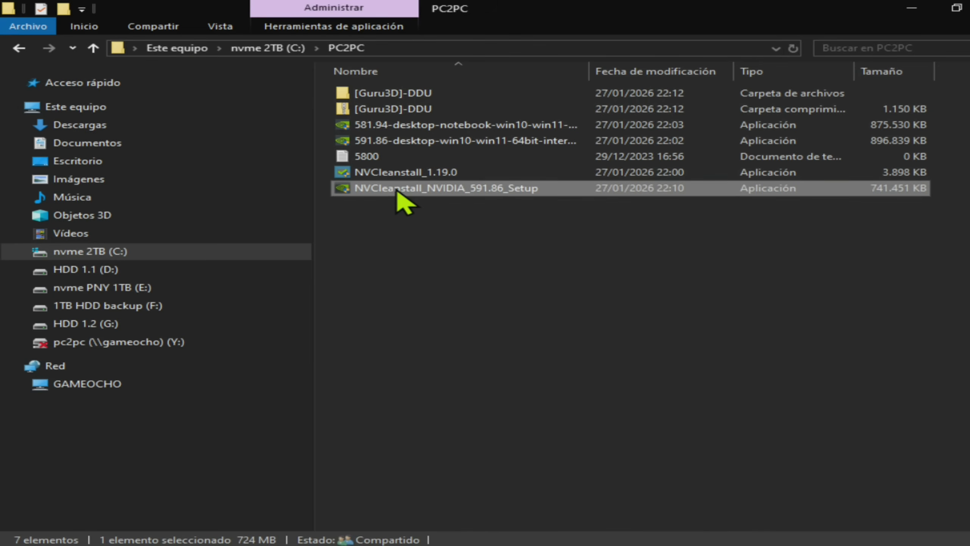
pyautogui.doubleClick(397, 191)
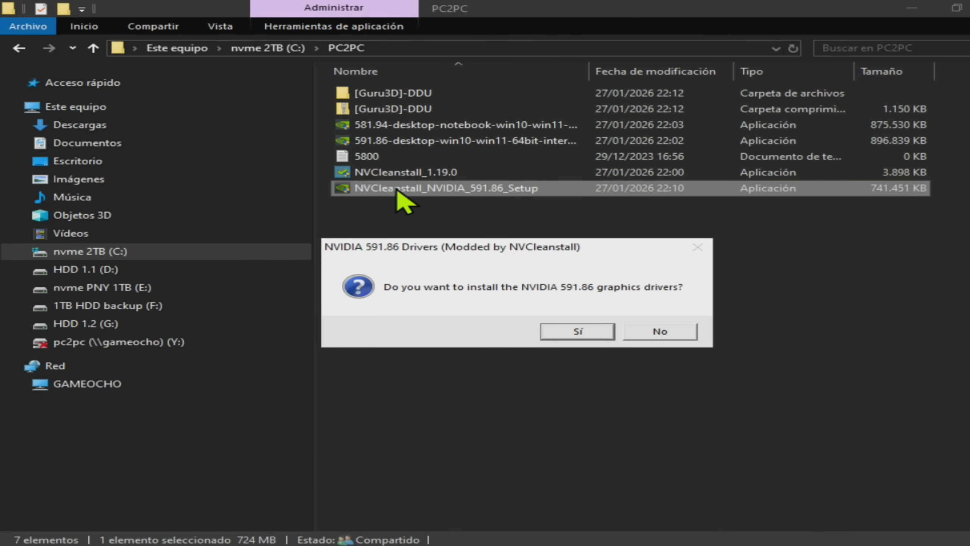
pyautogui.click(589, 335)
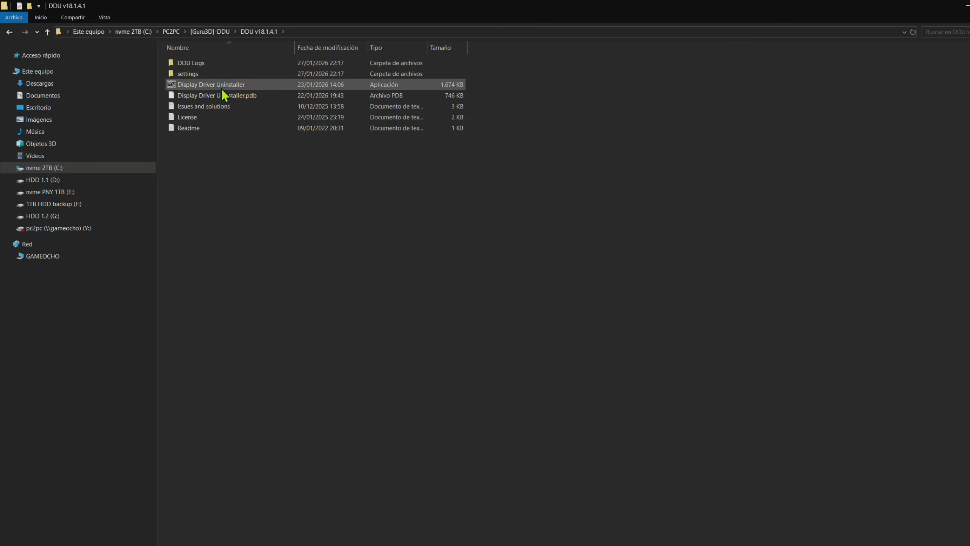
# - Run Display Driver Uninstaller again and clean only the shader cache
pyautogui.doubleClick(221, 85)
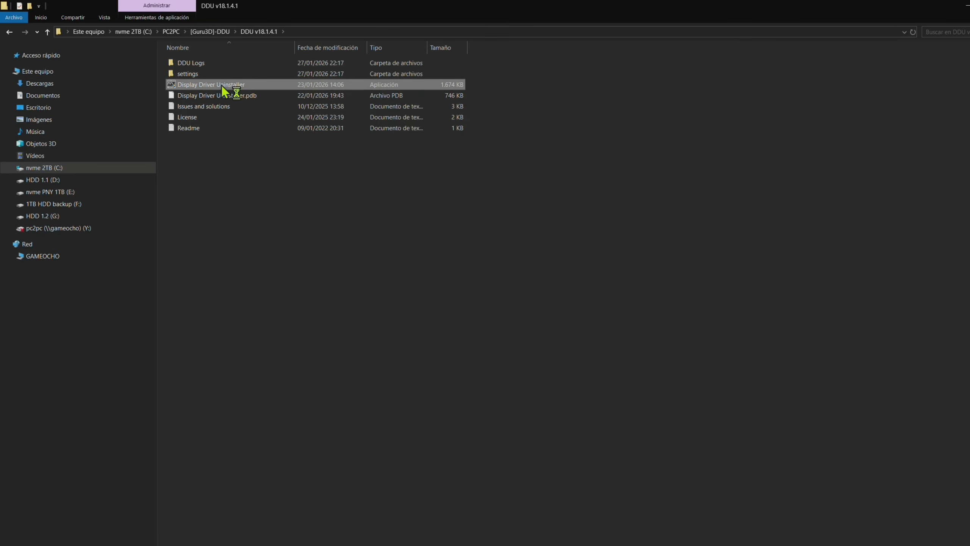
pyautogui.click(593, 329)
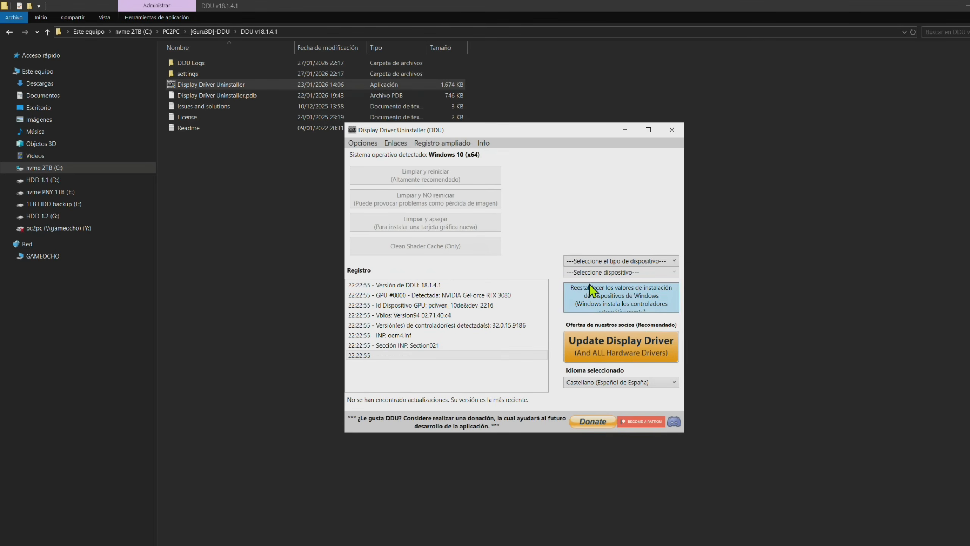
pyautogui.click(466, 252)
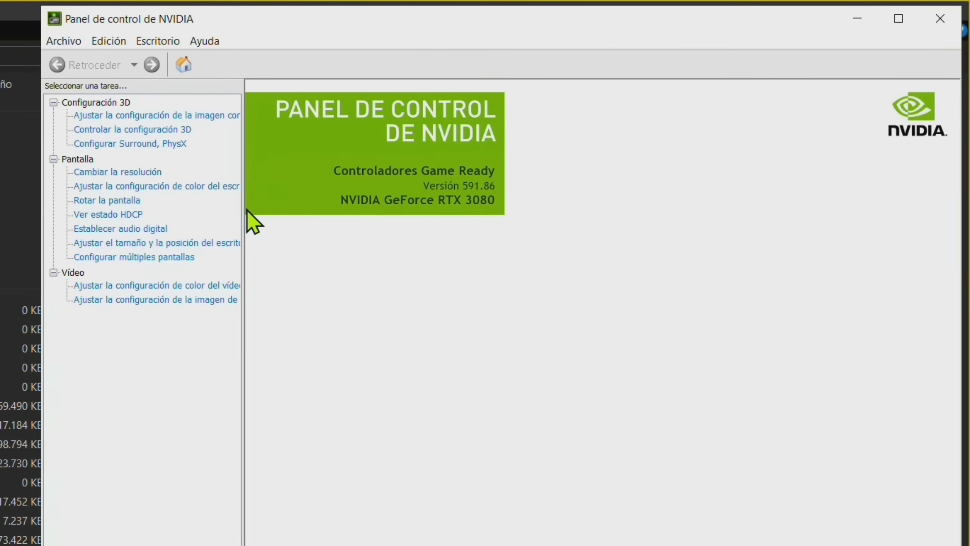
# - Widen the task list of the NVIDIA Control Panel and open the "Controlar la configuración 3D" page
pyautogui.moveTo(243, 217); pyautogui.dragTo(325, 215)
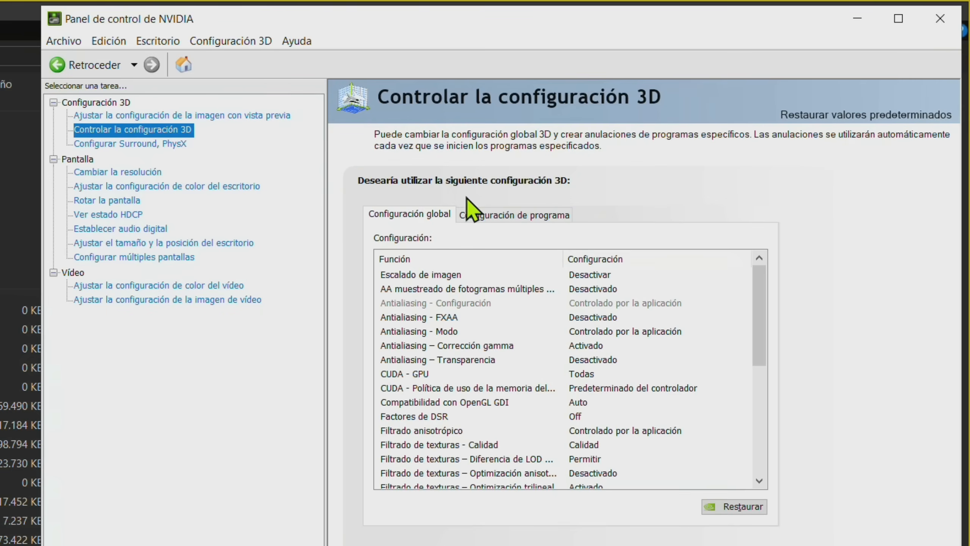
pyautogui.click(187, 115)
pyautogui.click(581, 420)
pyautogui.click(133, 129)
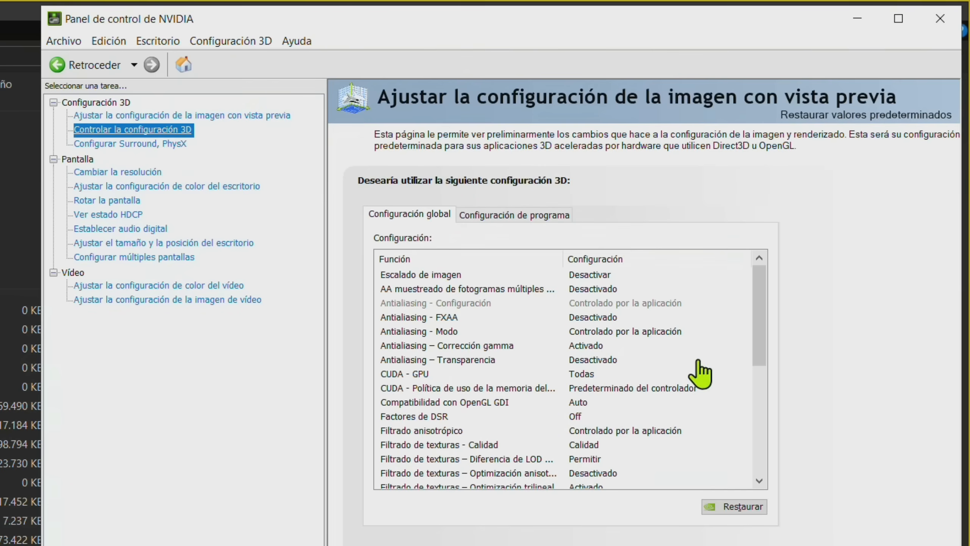
# - Set "Filtrado de texturas - Calidad" to "Alto rendimiento" in the global 3D settings
pyautogui.scroll(-2, 757, 324)
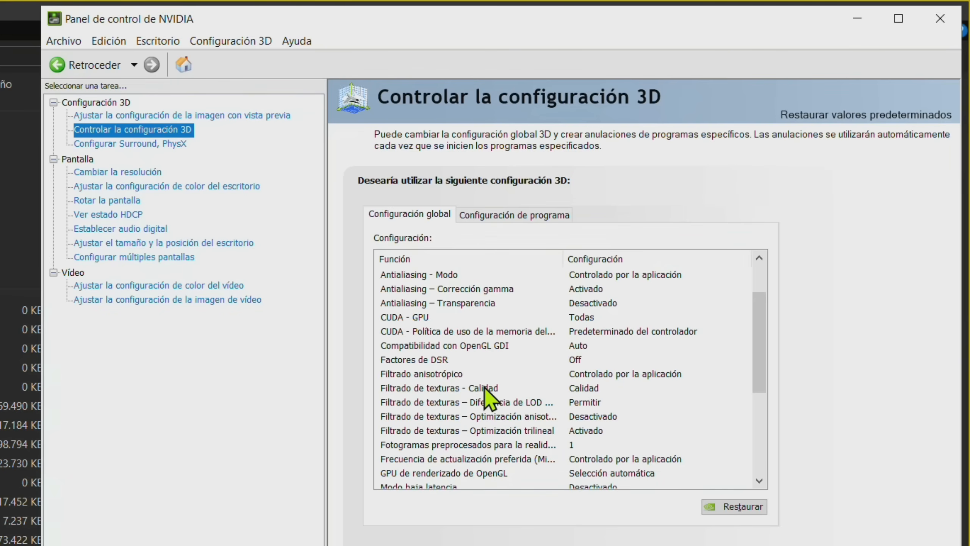
pyautogui.click(591, 388)
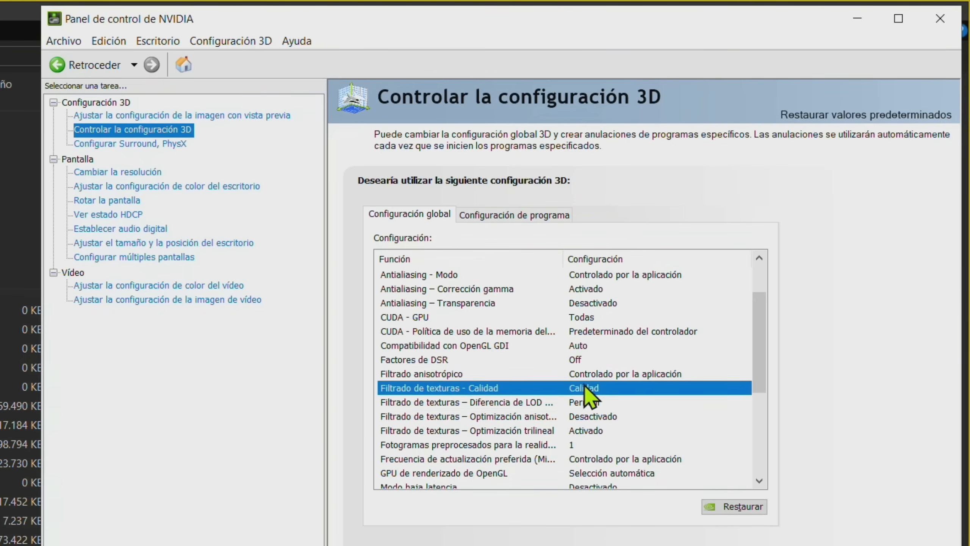
pyautogui.click(611, 389)
pyautogui.click(622, 446)
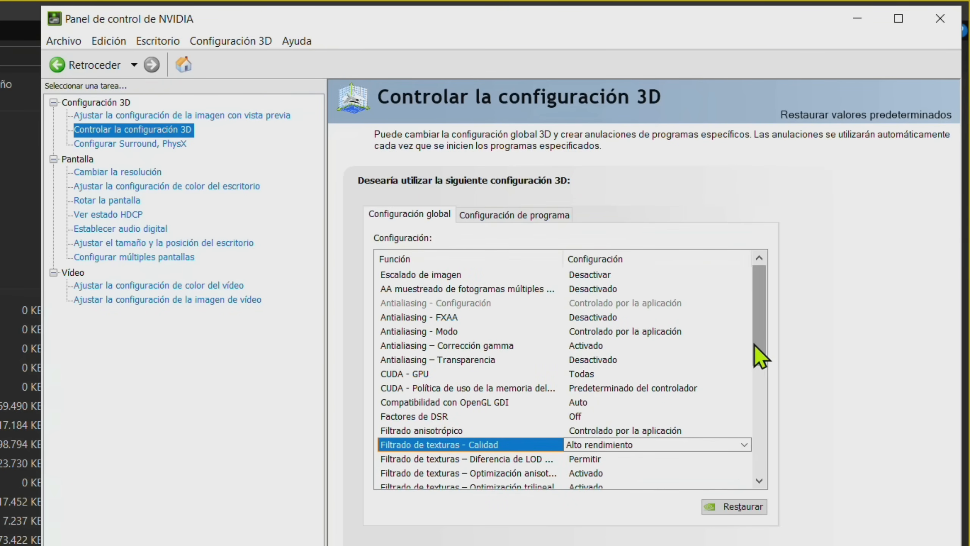
# - Set the preferred refresh rate ("Frecuencia de actualización preferida") to "La más alta disponible" in the global 3D settings
pyautogui.scroll(-2, 693, 362)
pyautogui.moveTo(755, 346); pyautogui.dragTo(756, 381)
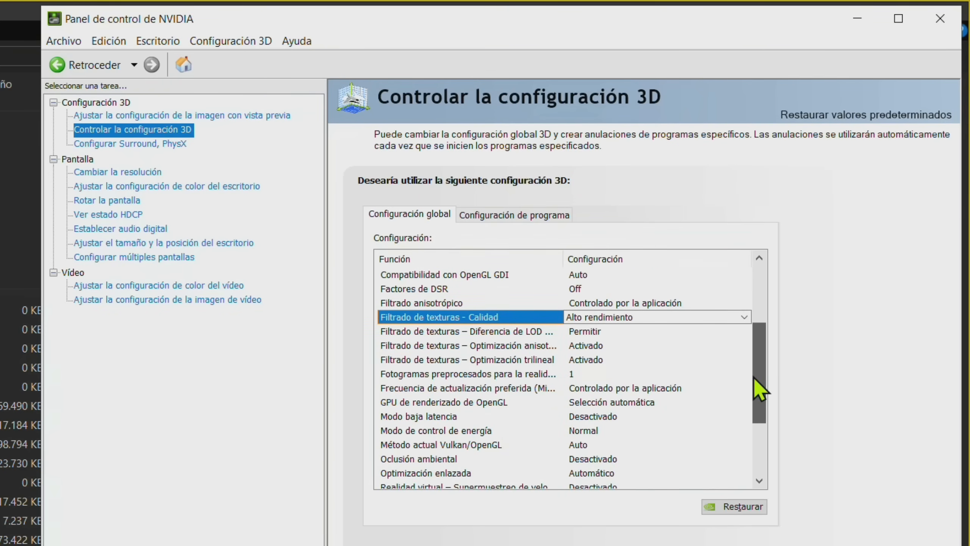
pyautogui.click(585, 388)
pyautogui.click(604, 390)
pyautogui.click(617, 404)
# - Set "Modo de control de energía" to "Máximo rendimiento preferido" in the global 3D settings
pyautogui.moveTo(759, 323); pyautogui.dragTo(761, 406)
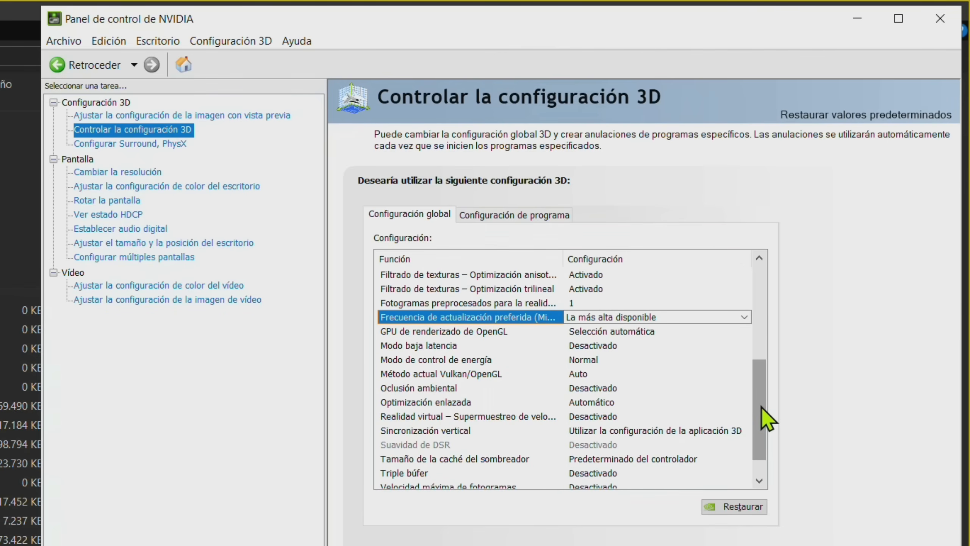
pyautogui.click(581, 362)
pyautogui.click(588, 360)
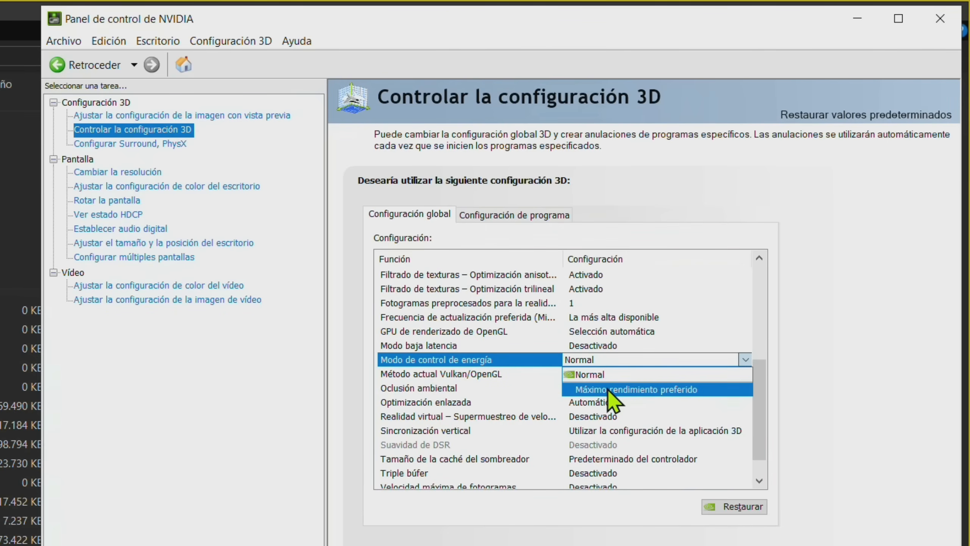
pyautogui.click(608, 389)
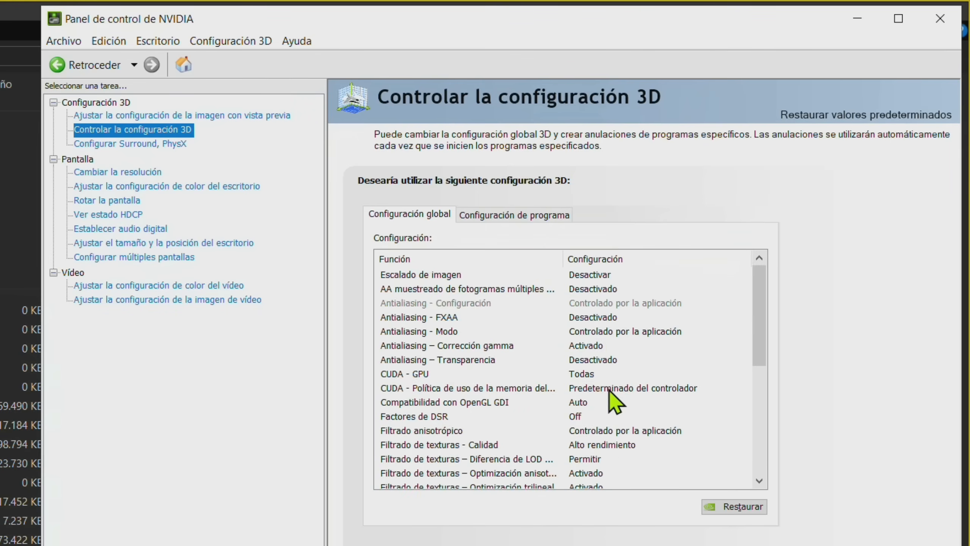
# - Set the shader cache size ("Tamaño de la caché del sombreador") to 100 GB in the global 3D settings
pyautogui.scroll(-4, 739, 353)
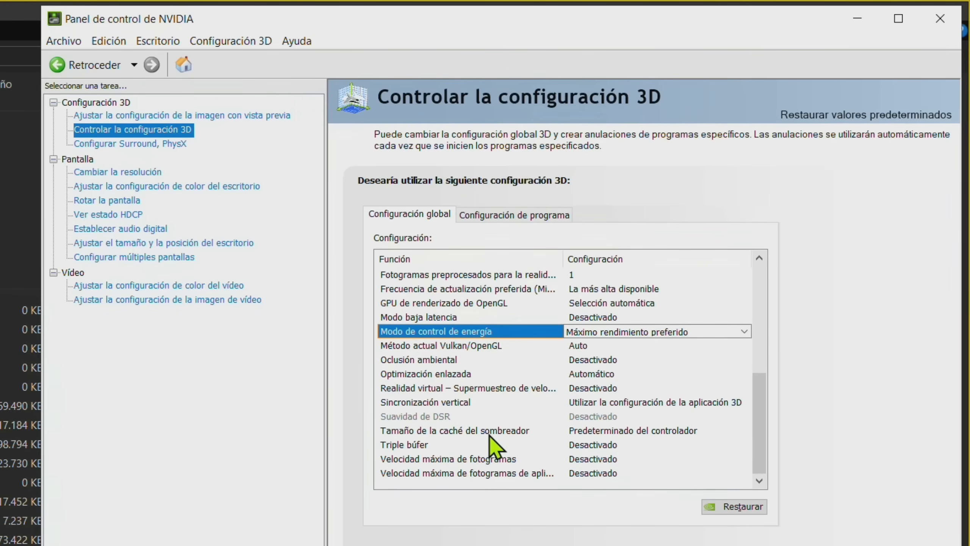
pyautogui.click(578, 428)
pyautogui.click(585, 431)
pyautogui.click(602, 545)
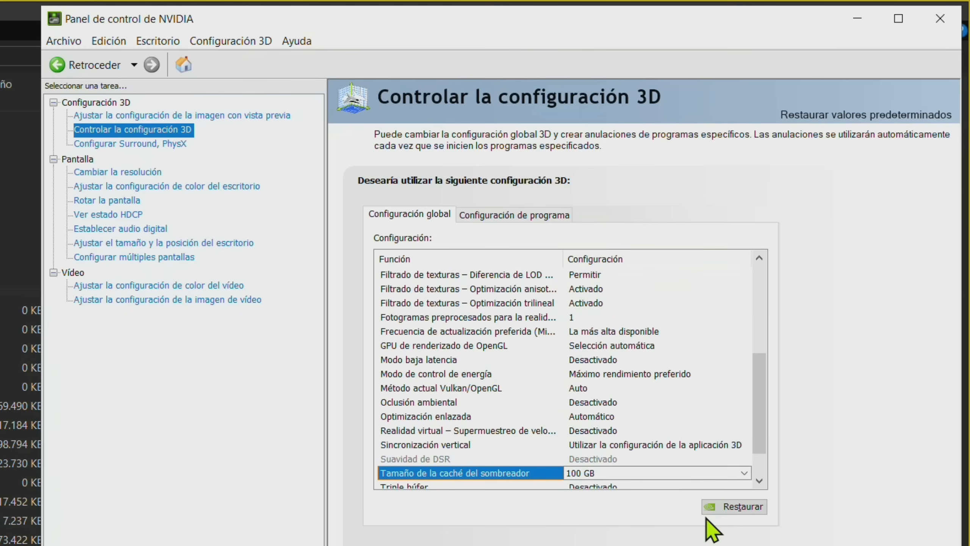
# - Examine the available options for "Sincronización vertical" in the global 3D settings and close the list
pyautogui.click(609, 444)
pyautogui.click(610, 446)
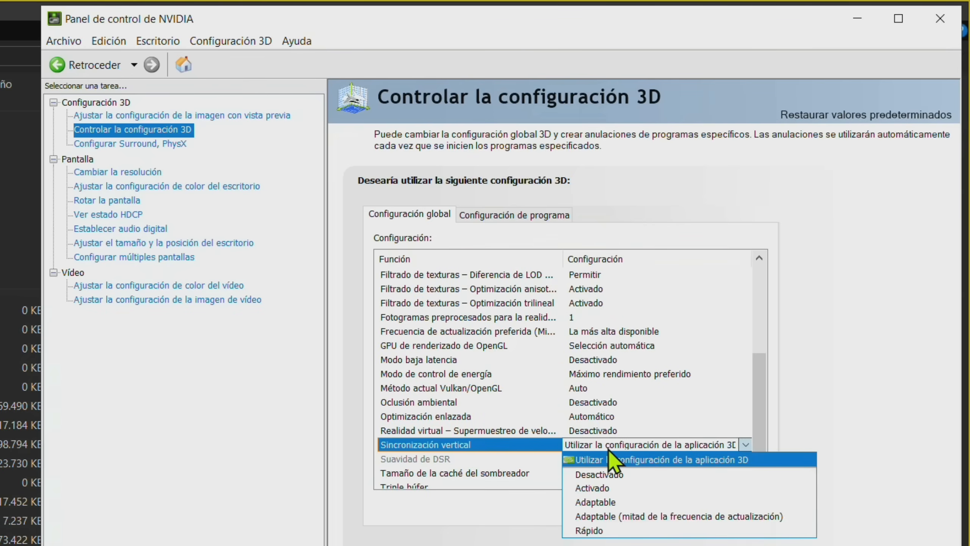
pyautogui.click(759, 411)
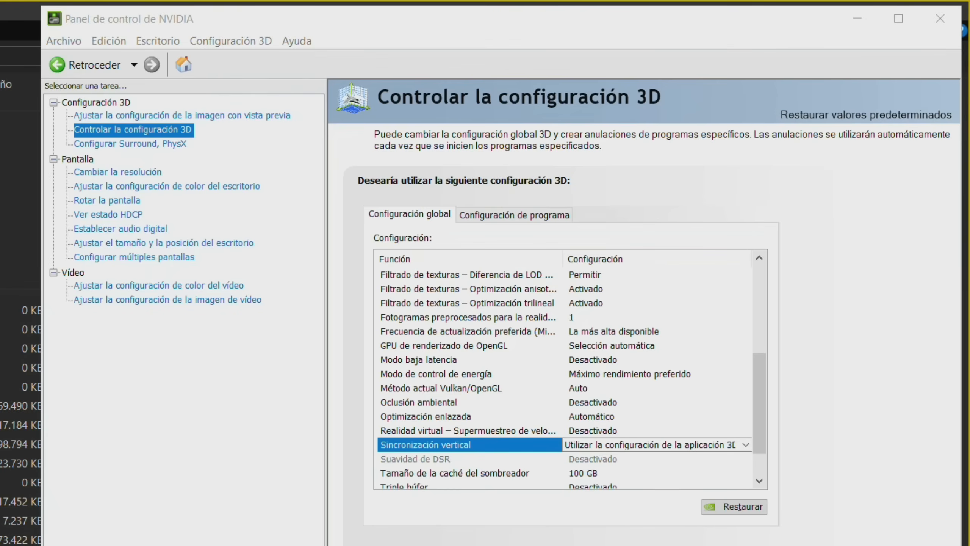
pyautogui.press('Escape')
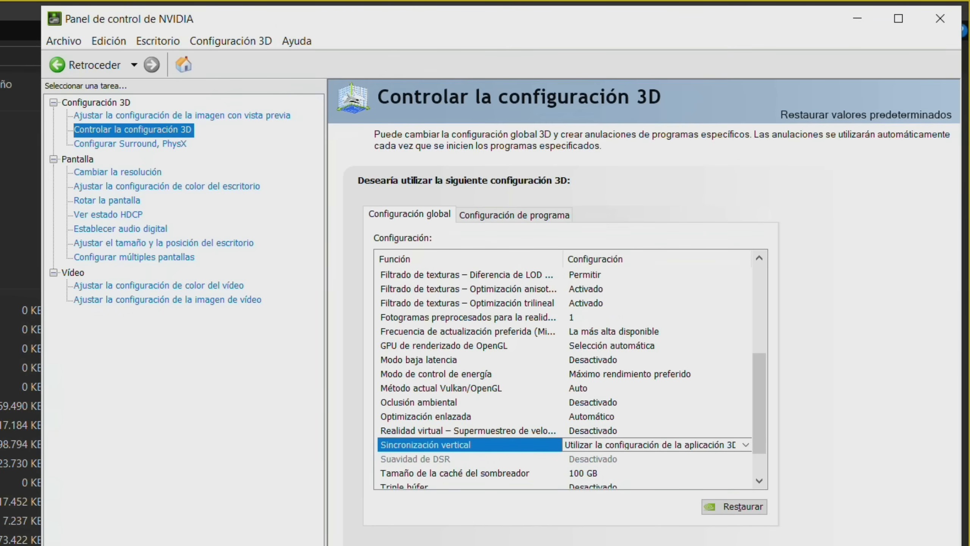
pyautogui.scroll(5, 563, 369)
pyautogui.scroll(-4, 564, 369)
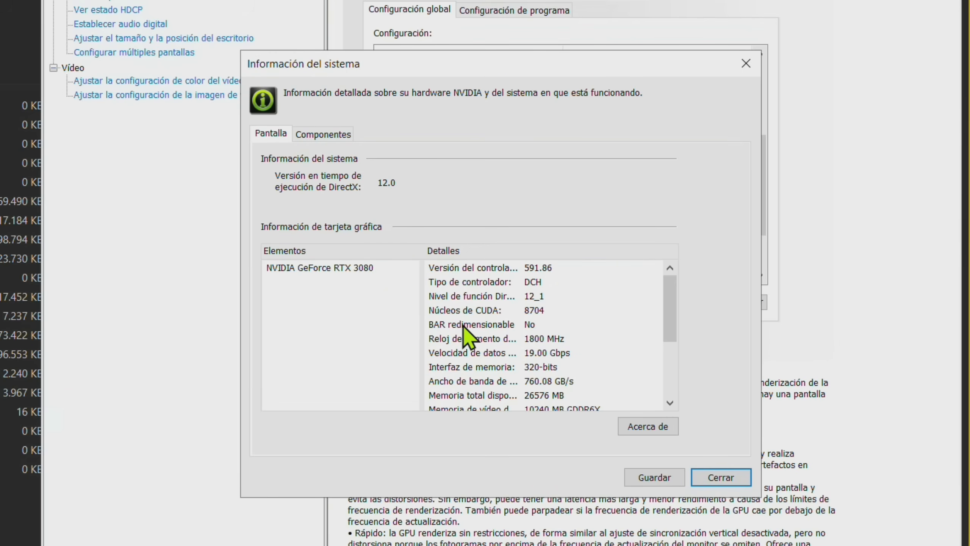
# - Check the graphics card's resizable BAR entry in the system information and view the HDCP status page
pyautogui.click(721, 477)
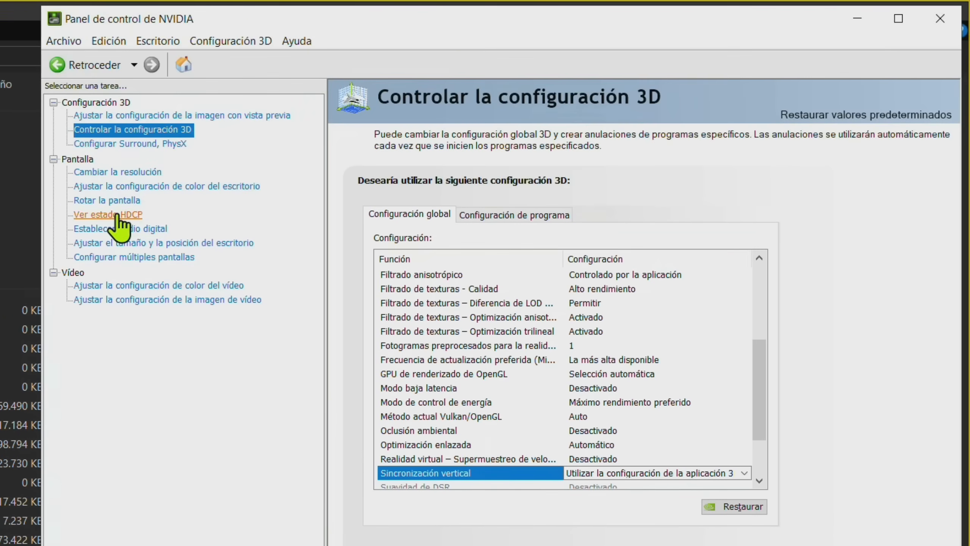
pyautogui.click(116, 215)
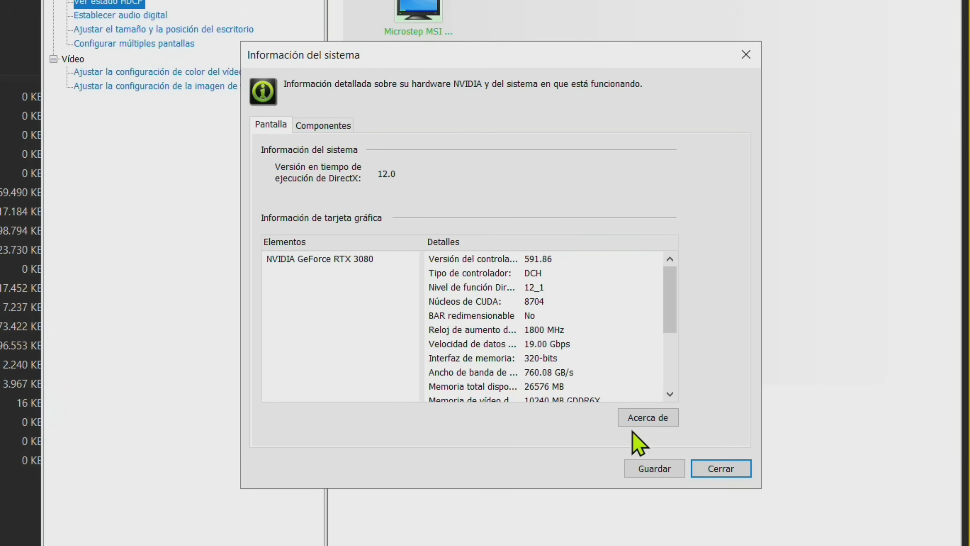
pyautogui.click(717, 470)
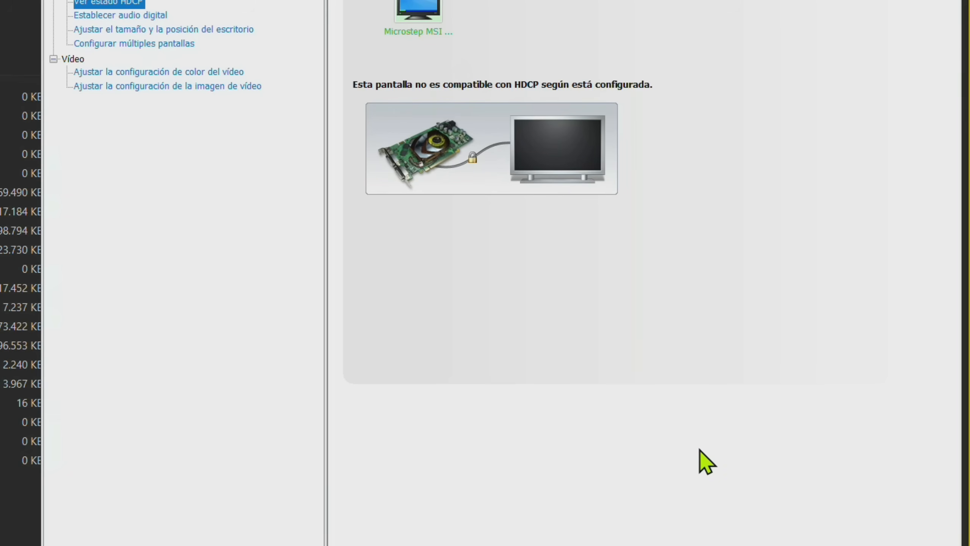